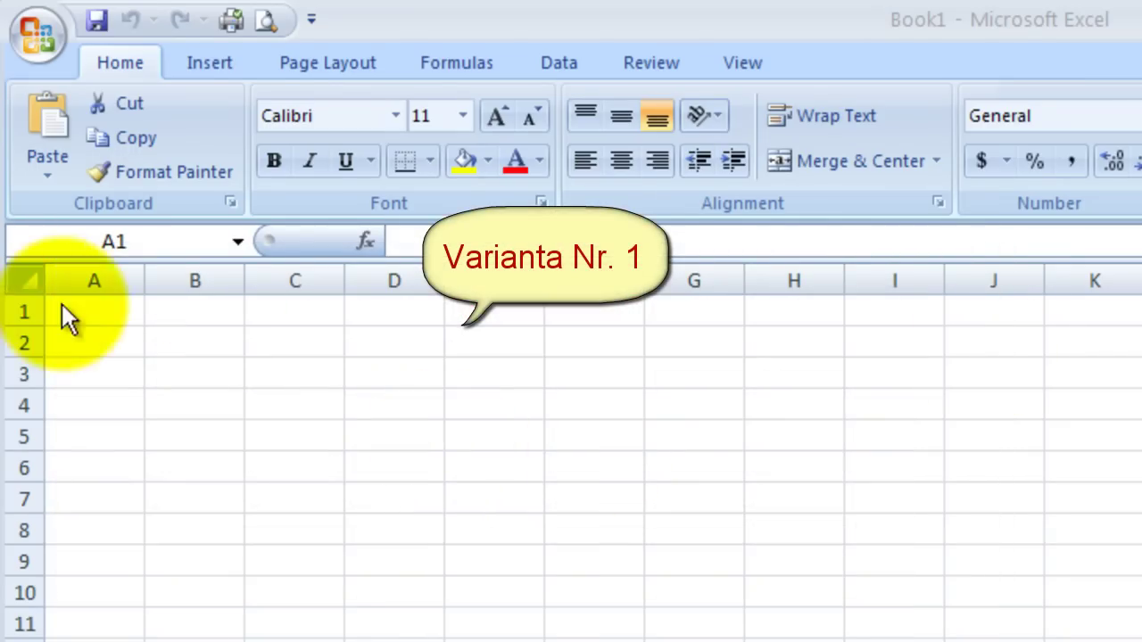
# Enter 9, 25, 30 and 5 into cells A1 through A4.
pyautogui.click(82, 323)
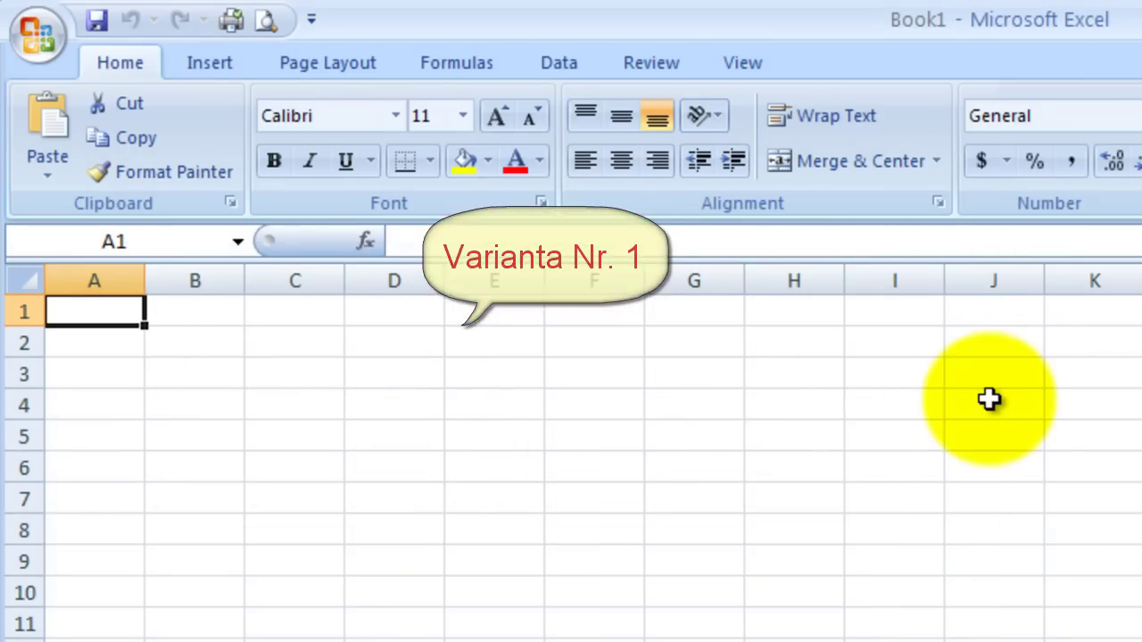
pyautogui.write('9')
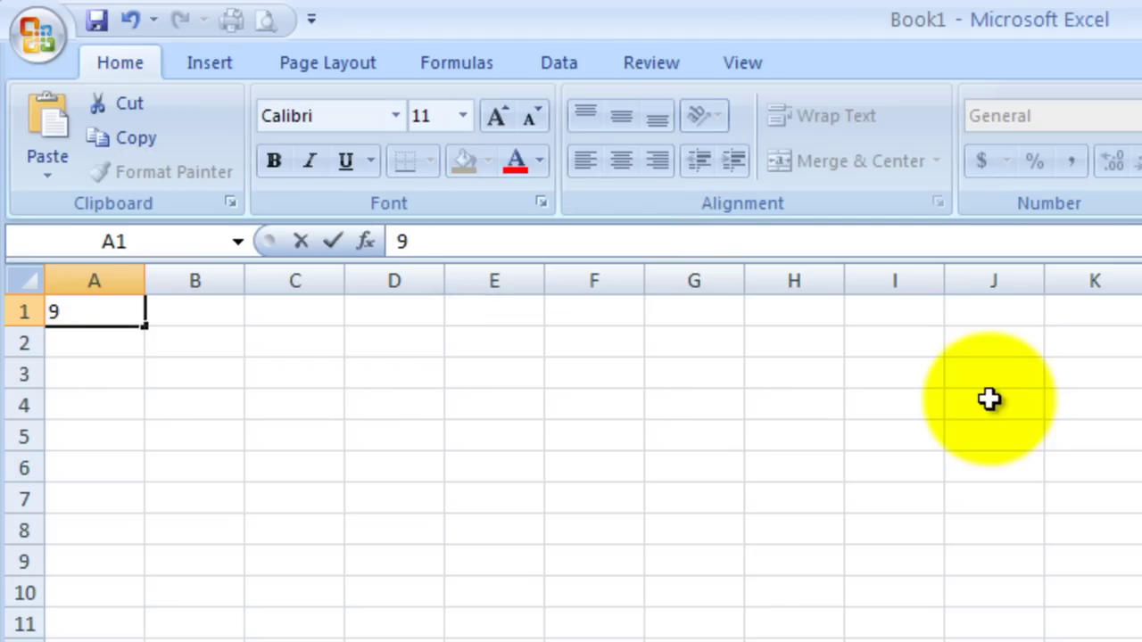
pyautogui.press('Return')
pyautogui.write('25')
pyautogui.press('Return')
pyautogui.write('30')
pyautogui.press('Return')
pyautogui.write('5')
pyautogui.press('Return')
# Enter 8, 80, 55 and 65 into cells A5 through A8.
pyautogui.write('80')
pyautogui.press('Return')
pyautogui.write('80')
pyautogui.press('Return')
pyautogui.write('5')
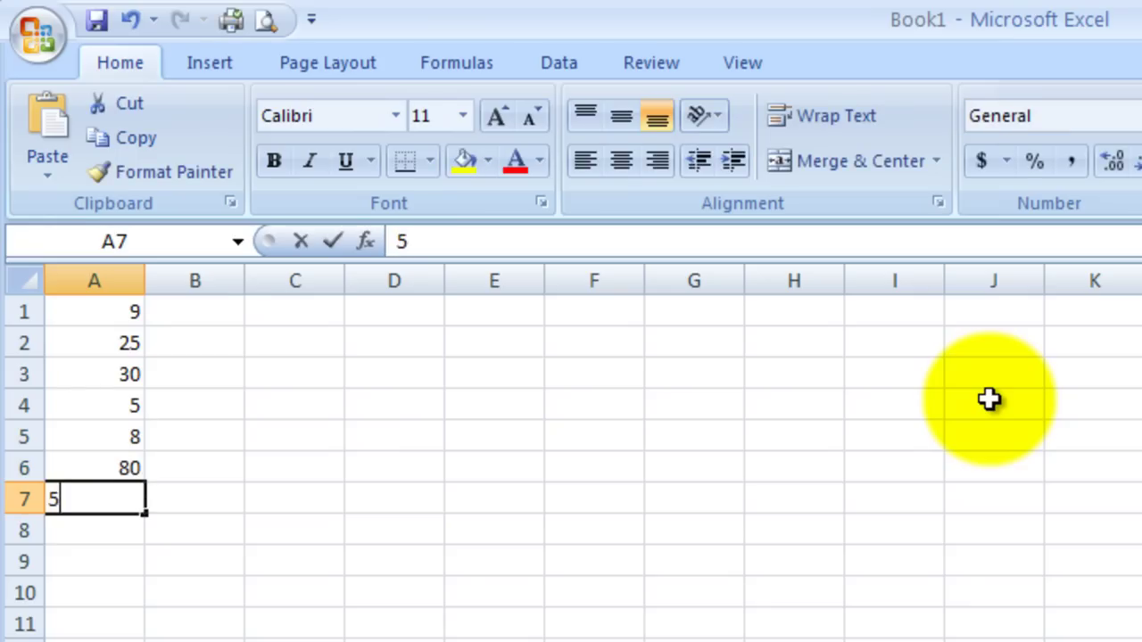
pyautogui.write('5')
pyautogui.press('Return')
pyautogui.write('65')
pyautogui.press('Tab')
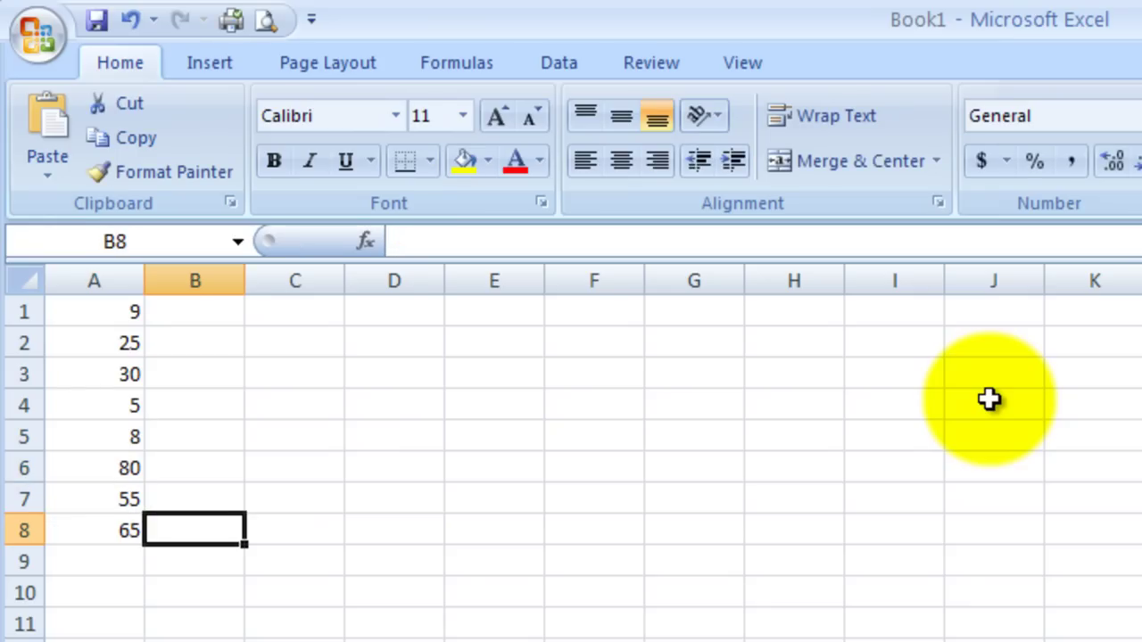
pyautogui.press('Up')
pyautogui.press('Up')
pyautogui.press('Up')
pyautogui.press('Up')
pyautogui.press('Up')
pyautogui.press('Up')
pyautogui.press('Up')
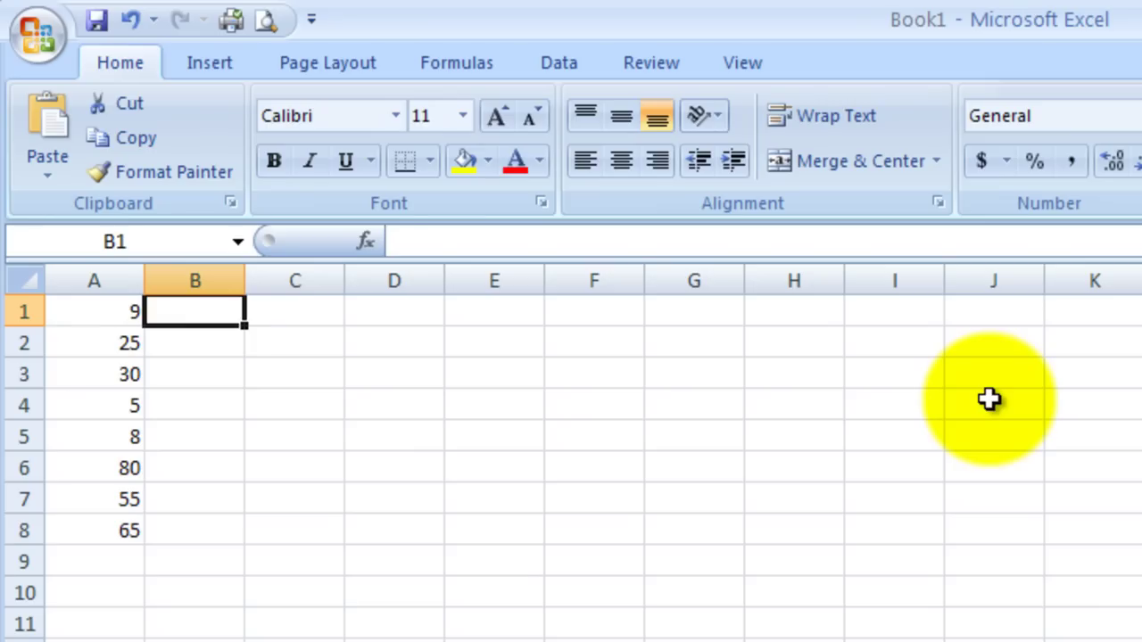
# Enter 30, 40, 10 and 9 into cells B1 through B4.
pyautogui.write('30')
pyautogui.press('Return')
pyautogui.write('40')
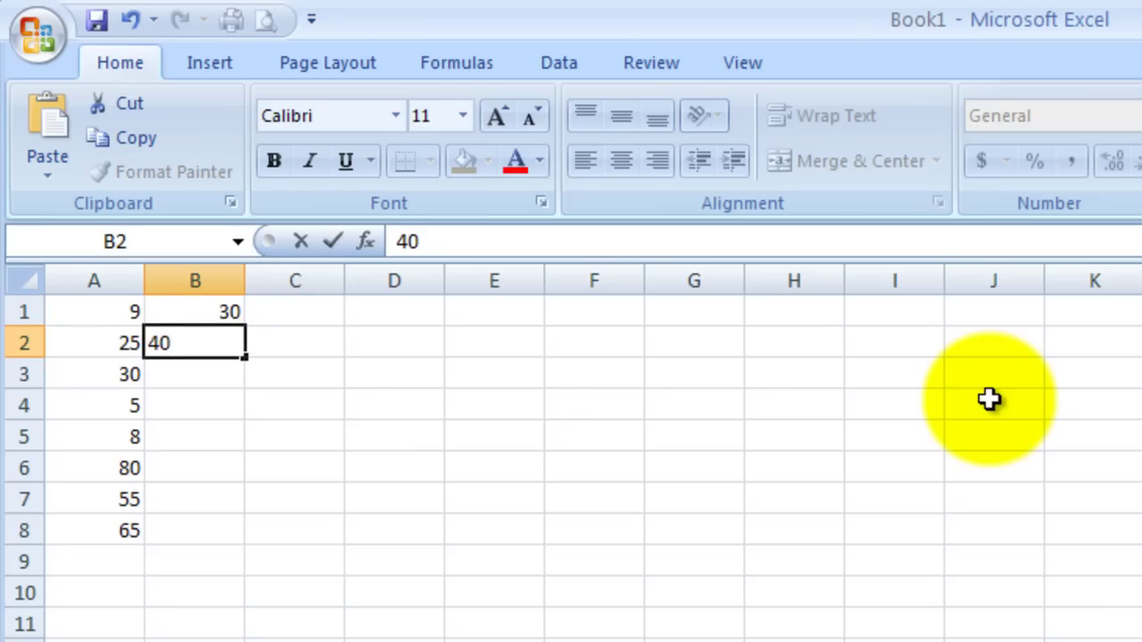
pyautogui.press('Return')
pyautogui.write('10')
pyautogui.press('Return')
pyautogui.write('9')
pyautogui.press('Return')
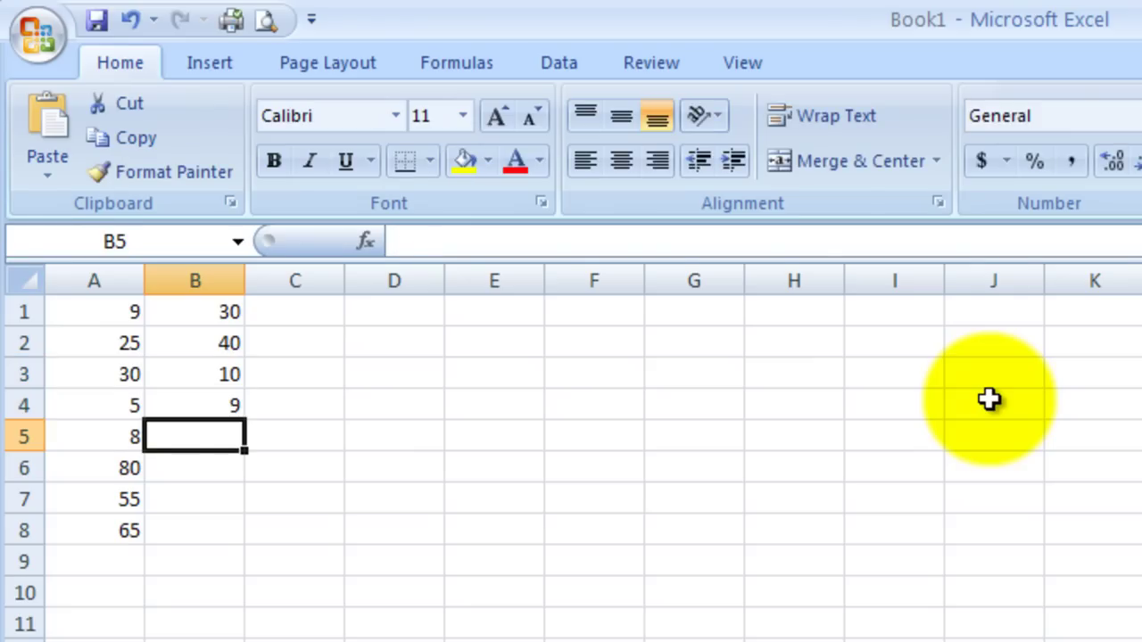
# Enter 80, 95, 65 and 70 into cells B5 through B8.
pyautogui.write('80')
pyautogui.press('Return')
pyautogui.write('95')
pyautogui.press('Return')
pyautogui.write('65')
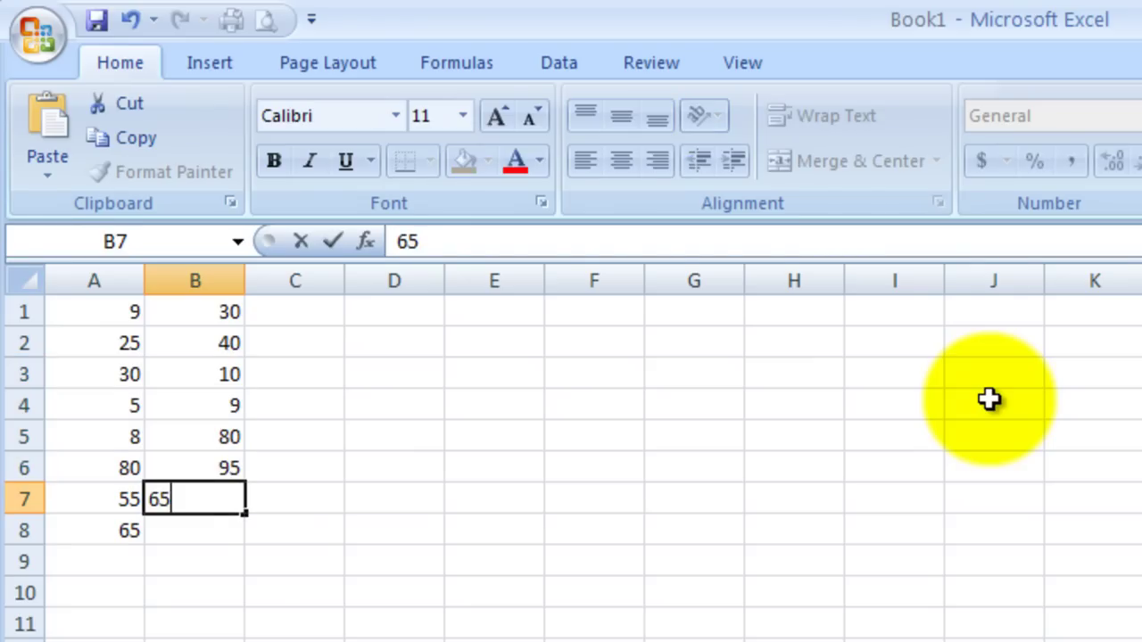
pyautogui.press('Return')
pyautogui.write('70')
pyautogui.press('Tab')
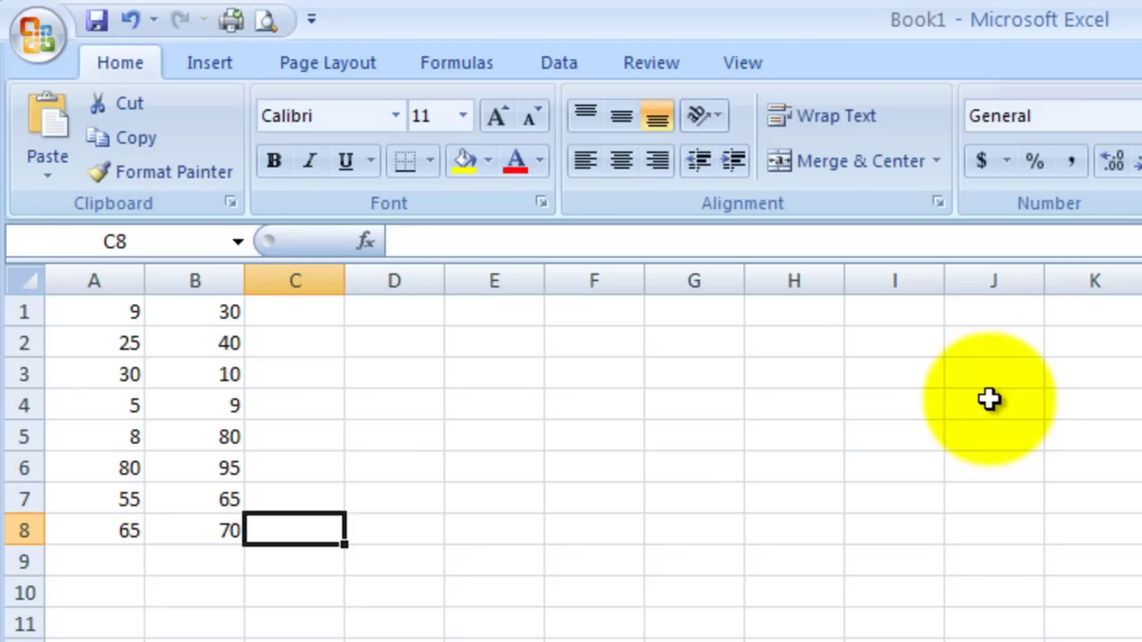
pyautogui.press('Up')
pyautogui.press('Up')
pyautogui.press('Up')
pyautogui.press('Up')
pyautogui.press('Up')
pyautogui.press('Up')
pyautogui.press('Up')
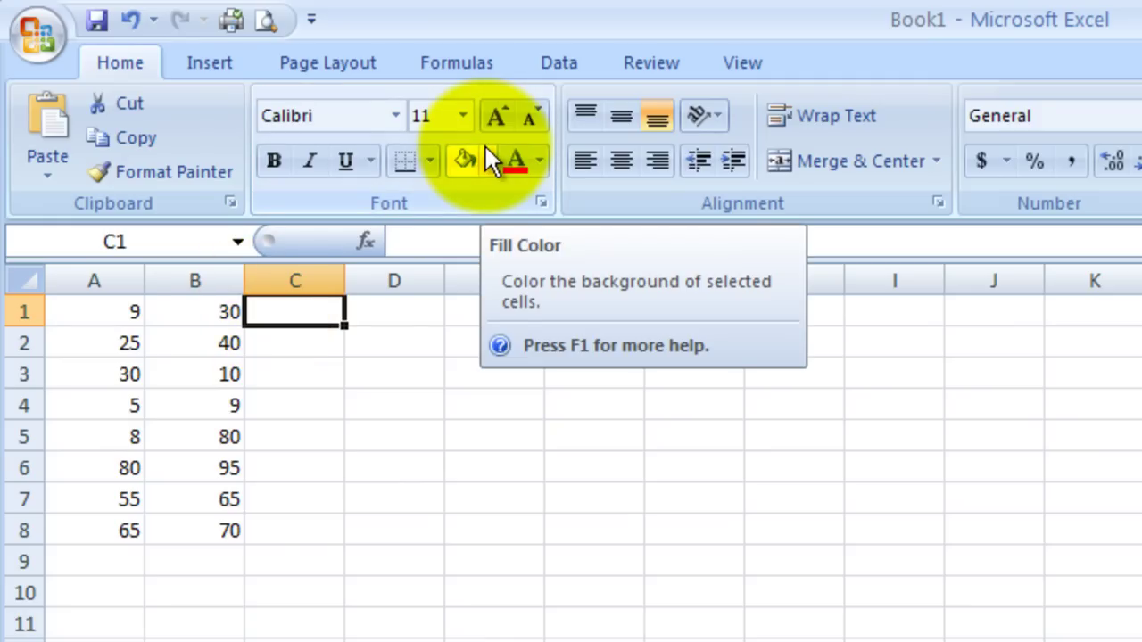
# Enter =AND(A1>10,B1>20) in C1 by clicking A1 and B1, returning FALSE.
pyautogui.write('=')
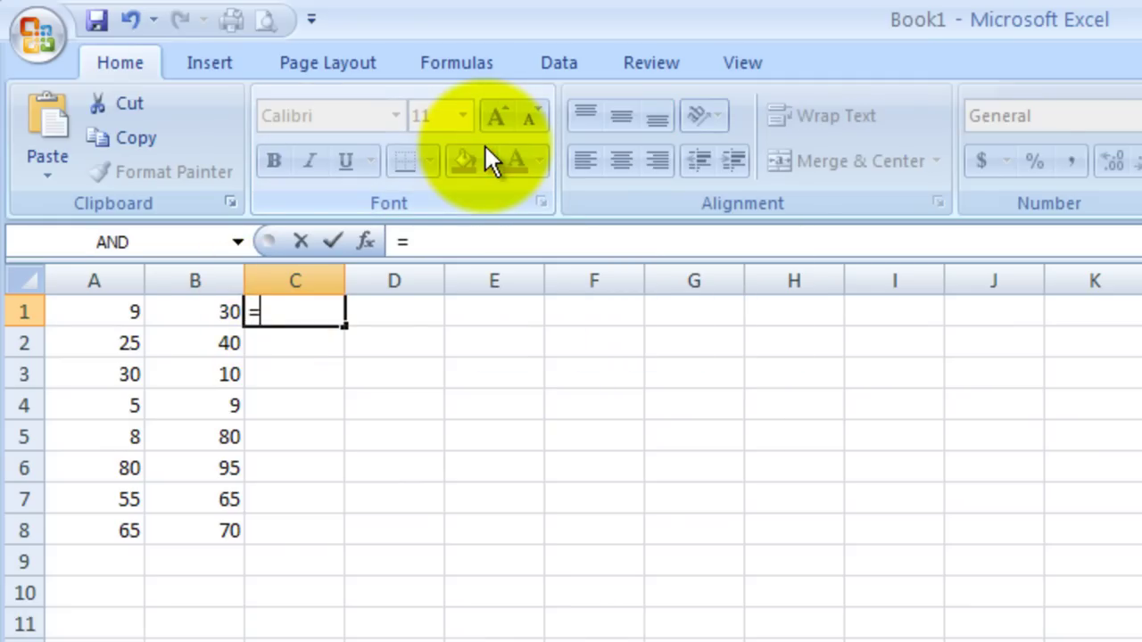
pyautogui.write('AND')
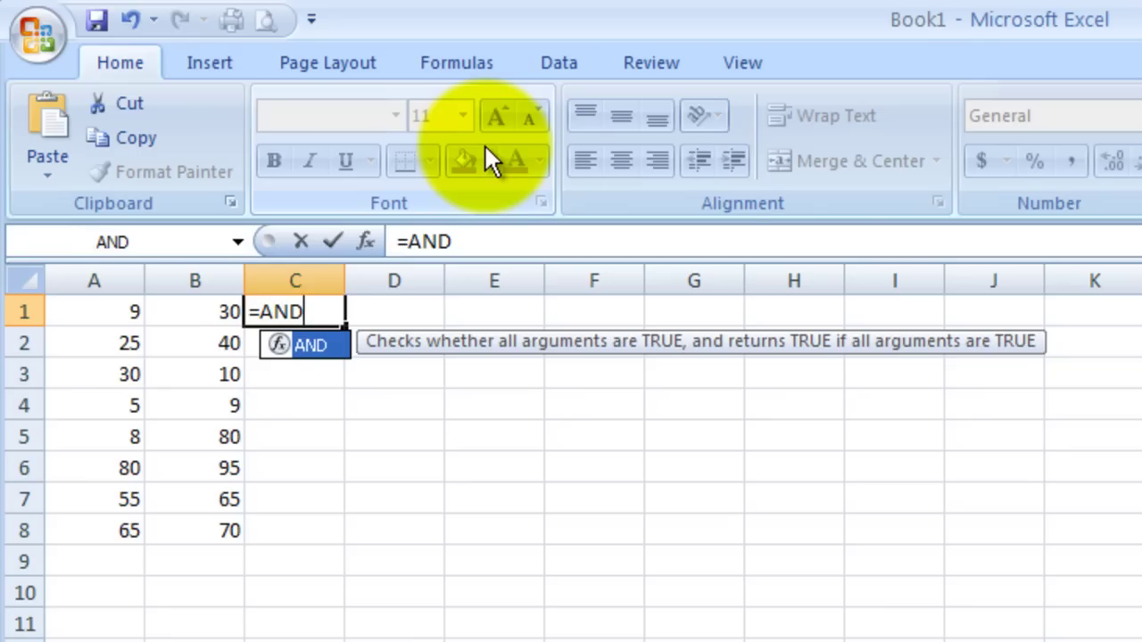
pyautogui.write('(')
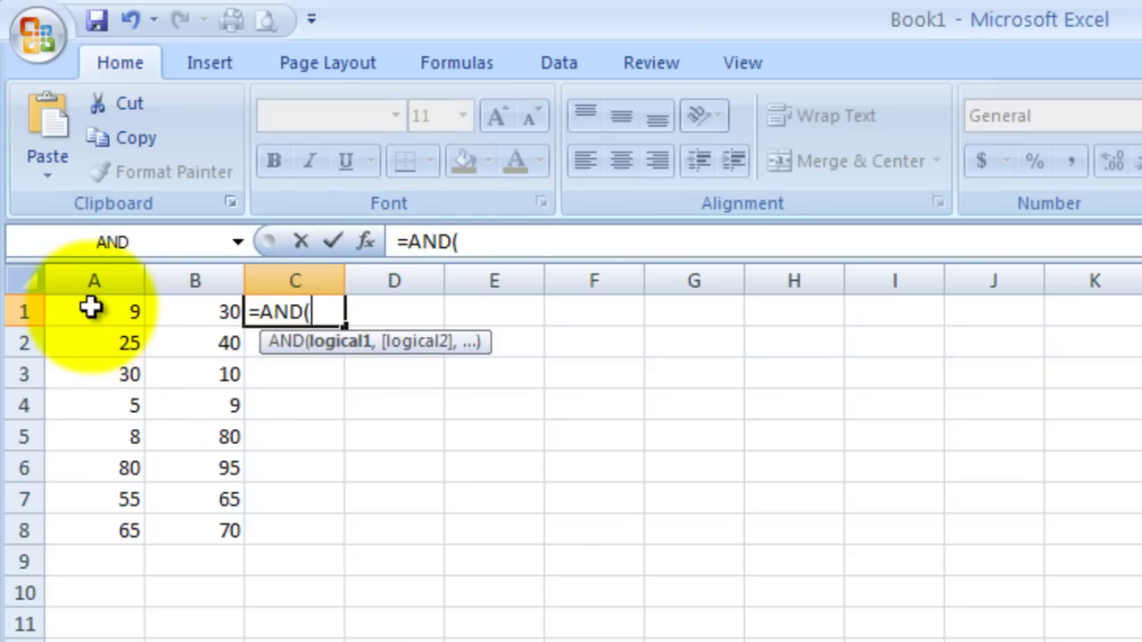
pyautogui.click(93, 307)
pyautogui.write('>')
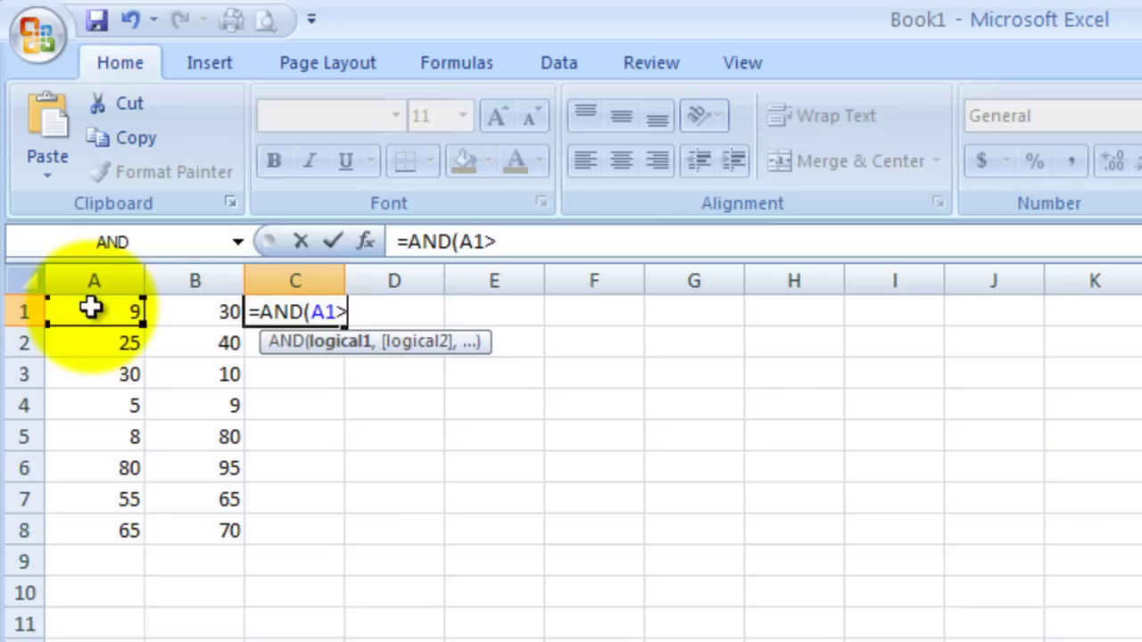
pyautogui.write('10,')
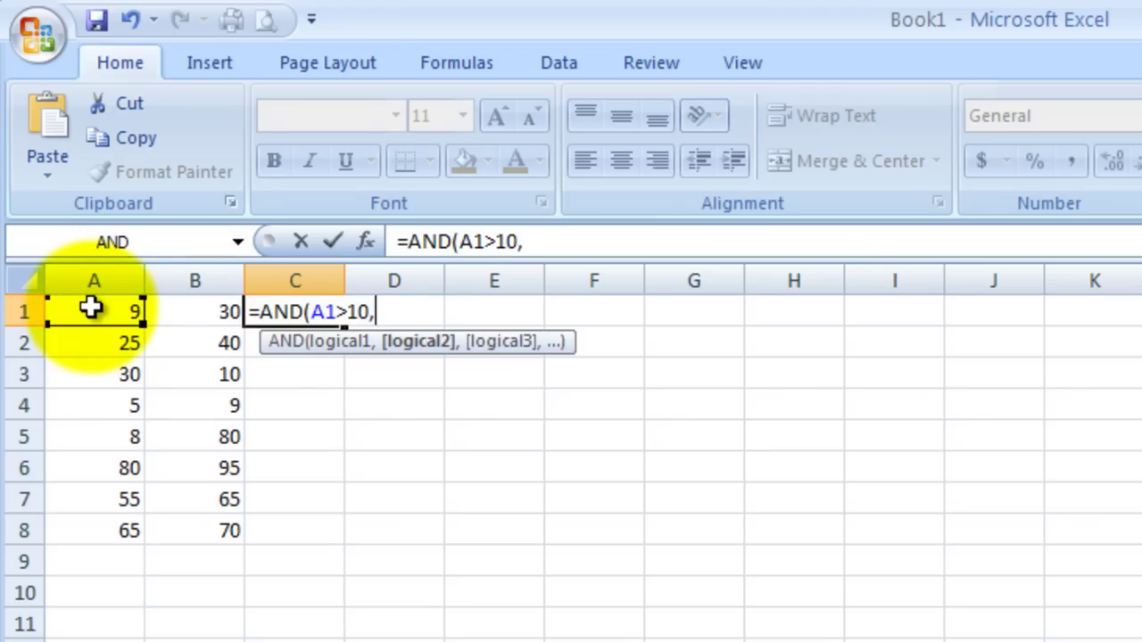
pyautogui.click(207, 310)
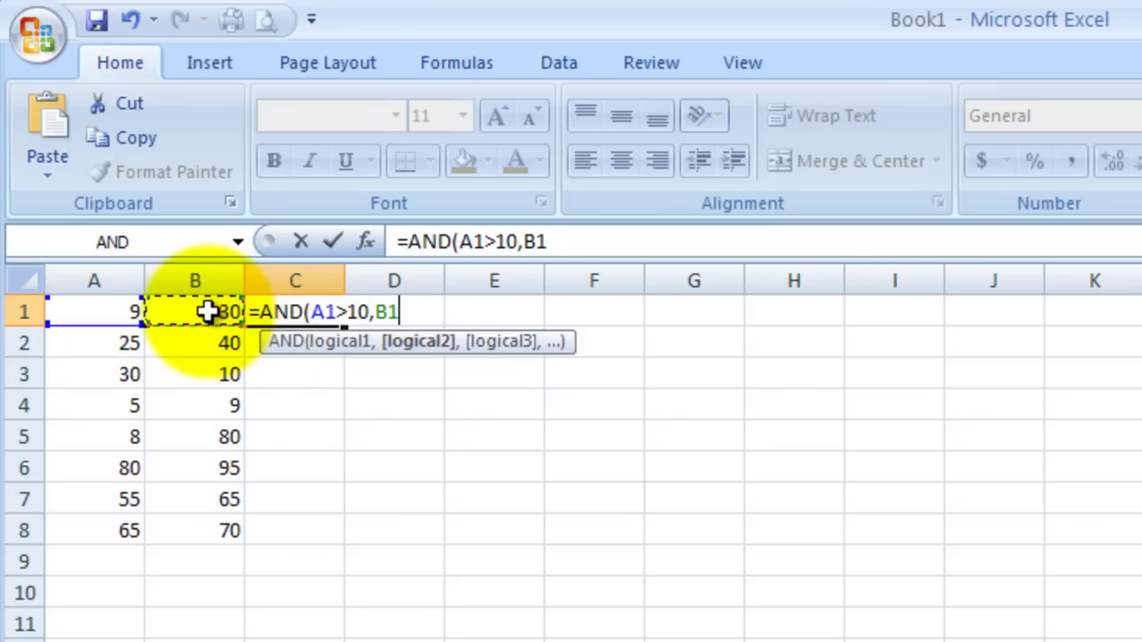
pyautogui.write('>')
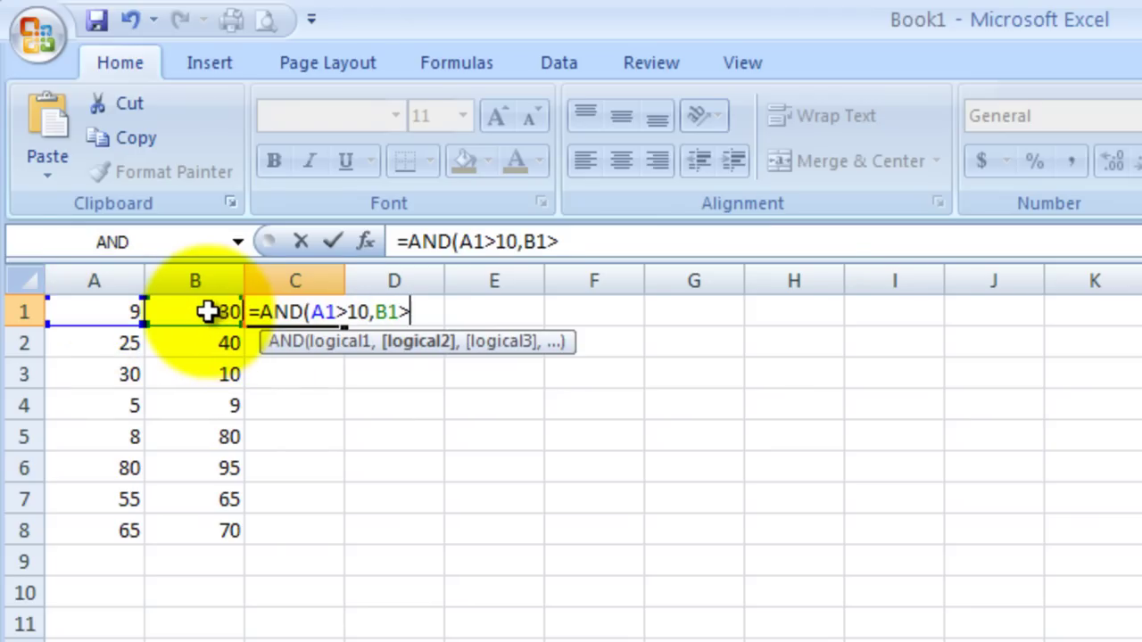
pyautogui.write('20)')
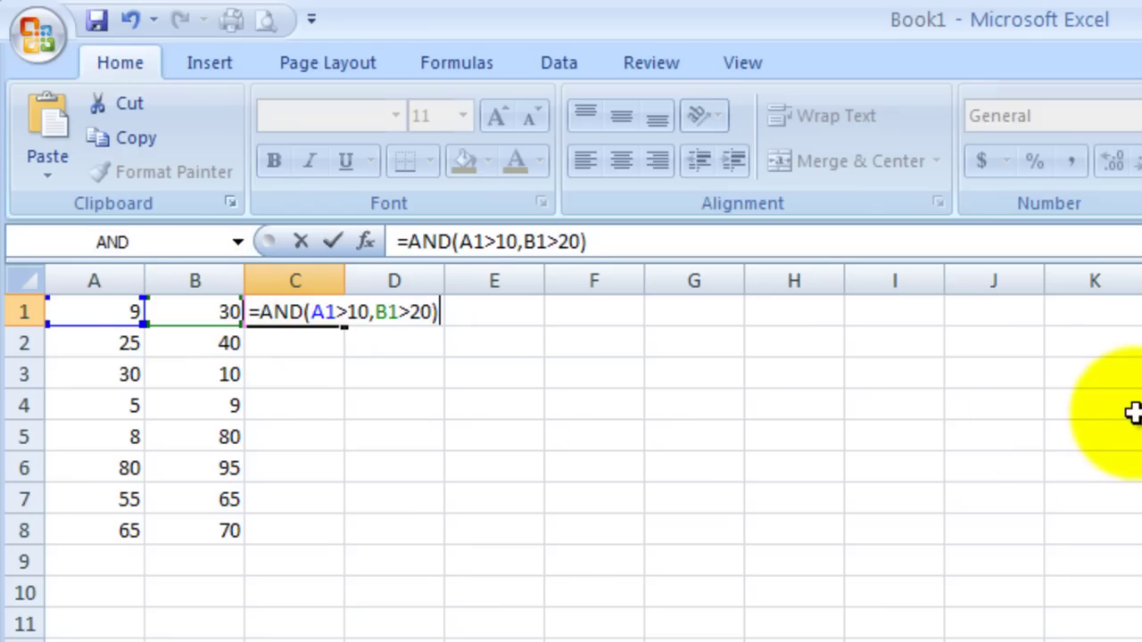
pyautogui.press('Return')
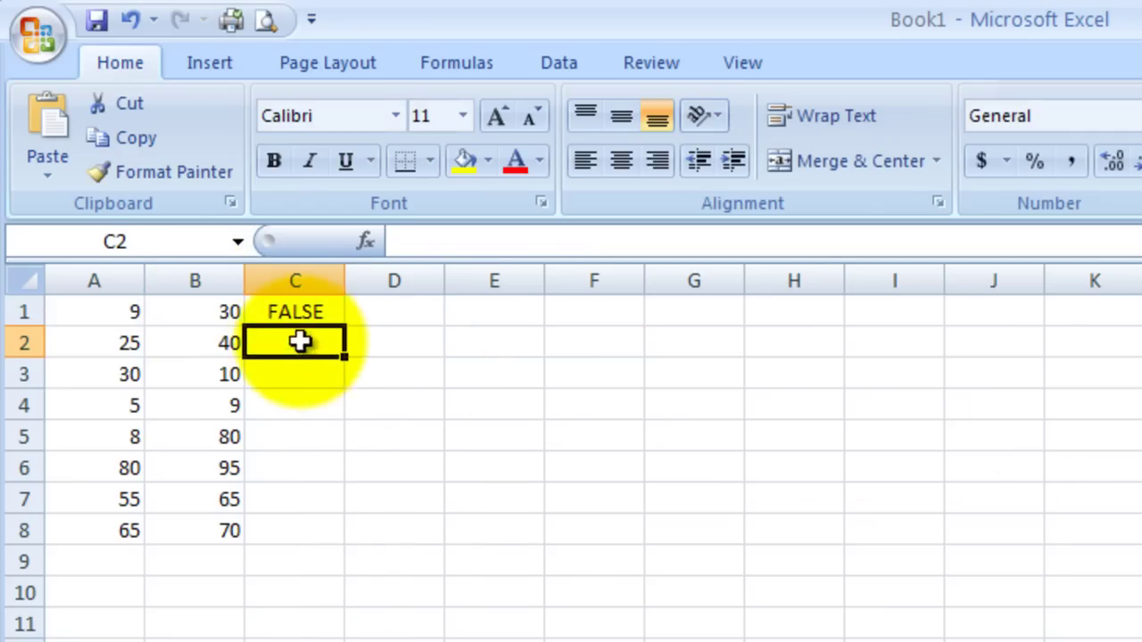
# Fill the C1 AND formula down through C8.
pyautogui.click(304, 313)
pyautogui.moveTo(345, 326); pyautogui.dragTo(344, 547)
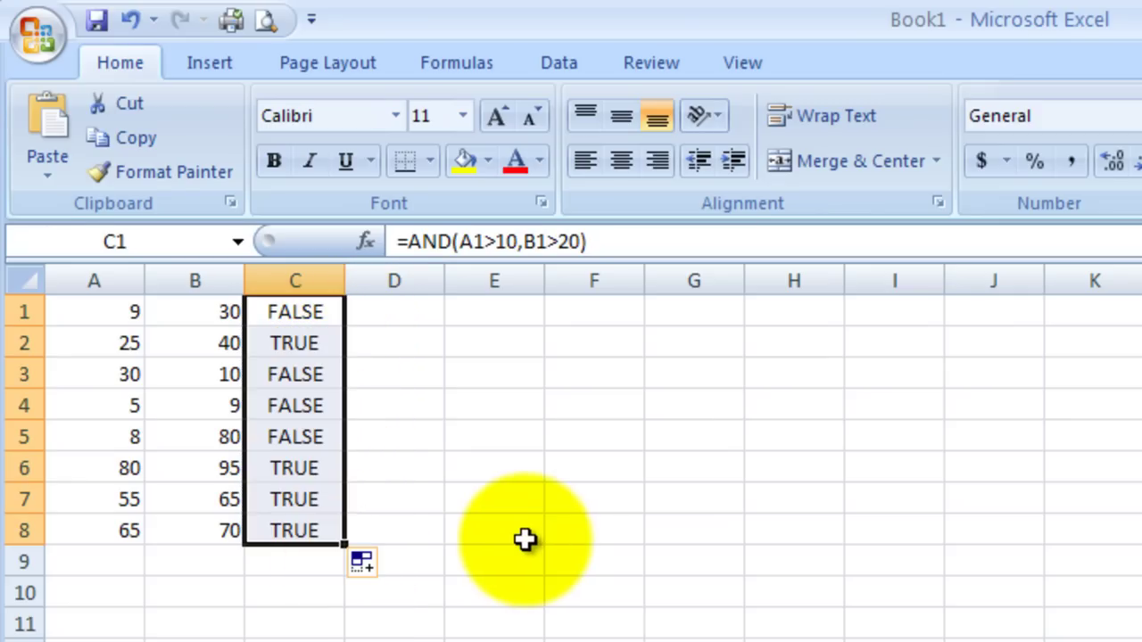
pyautogui.click(397, 316)
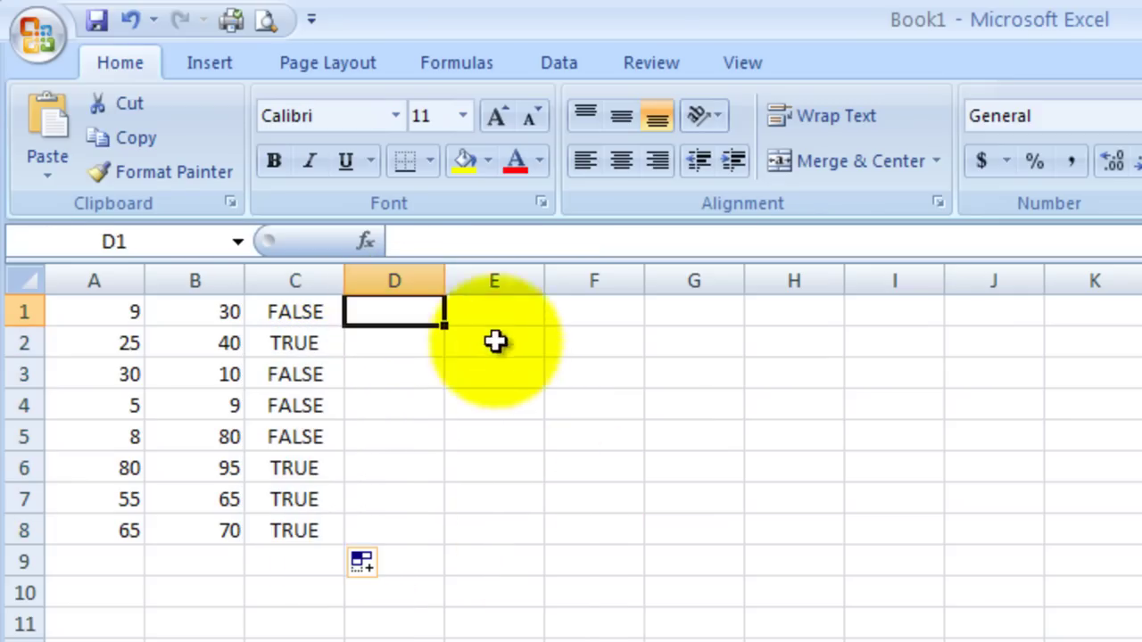
# Review each copied AND formula from C1 to C8, then select C1:C8.
pyautogui.click(308, 314)
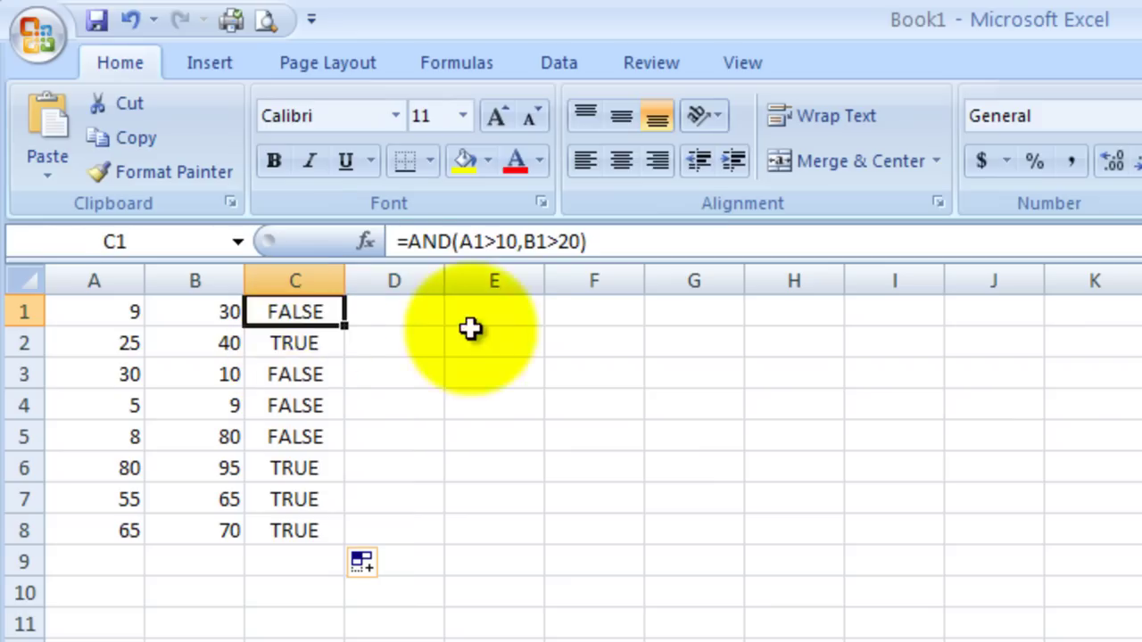
pyautogui.click(309, 343)
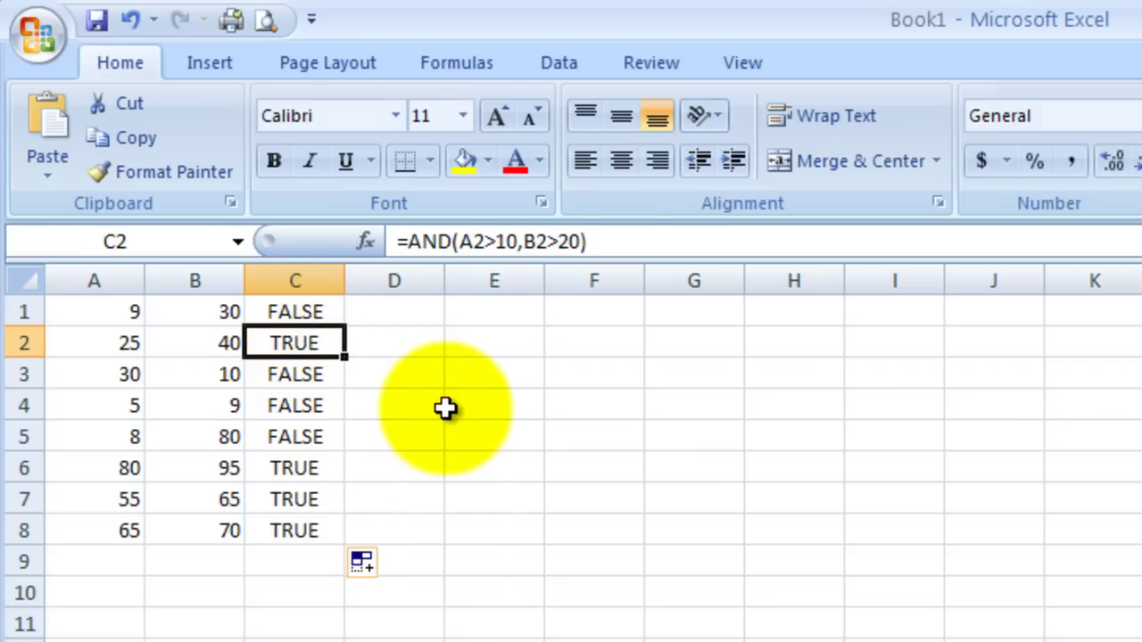
pyautogui.press('Down')
pyautogui.press('Down')
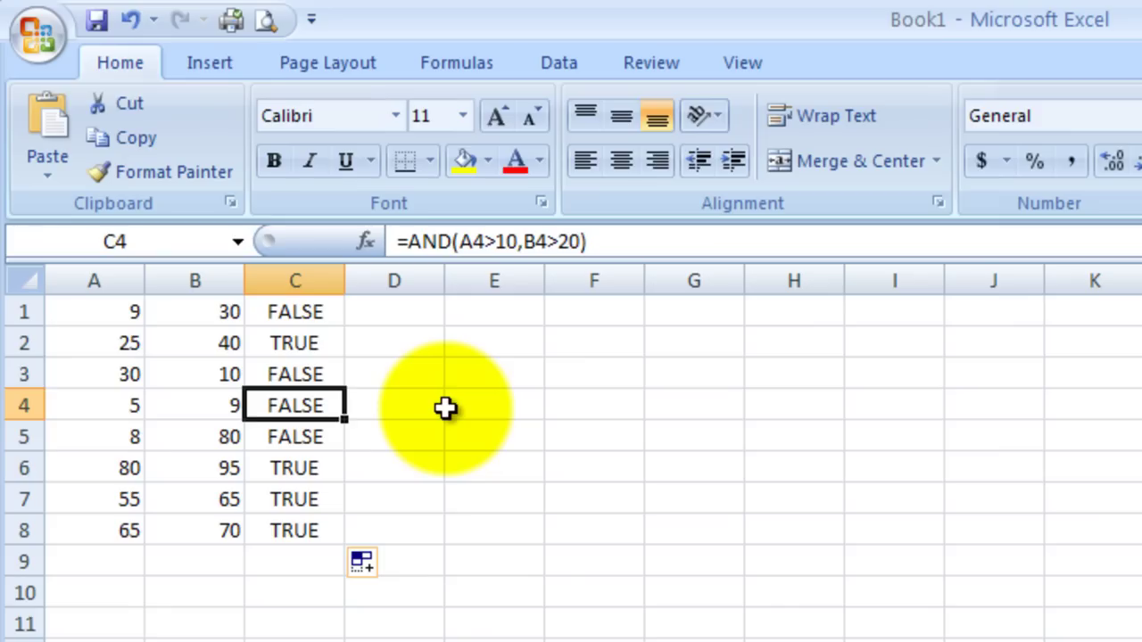
pyautogui.press('Down')
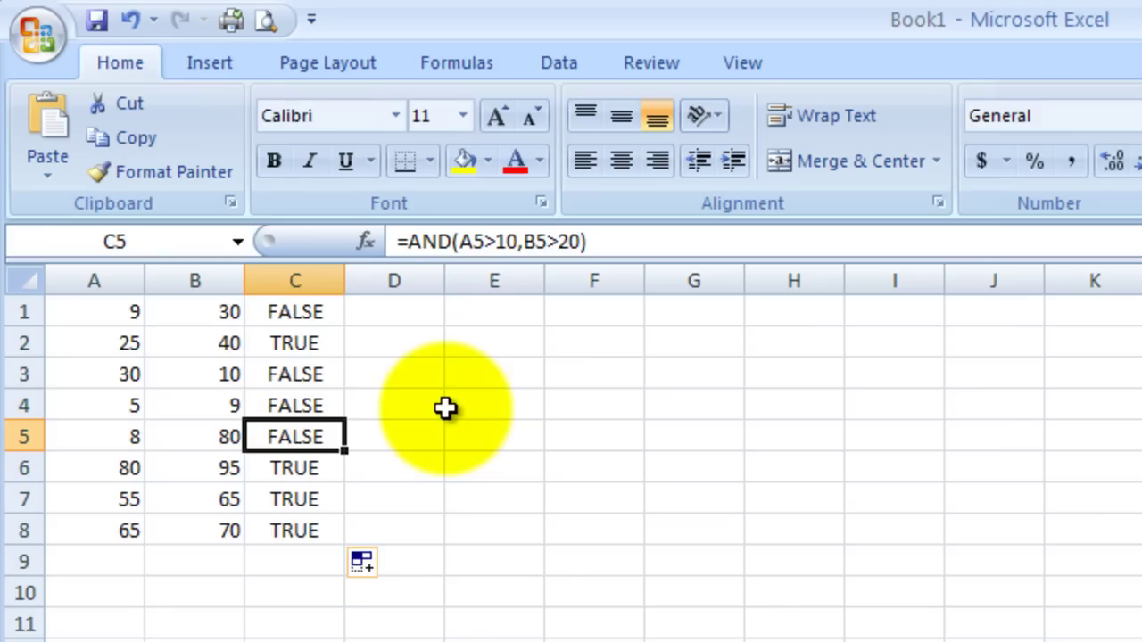
pyautogui.press('Down')
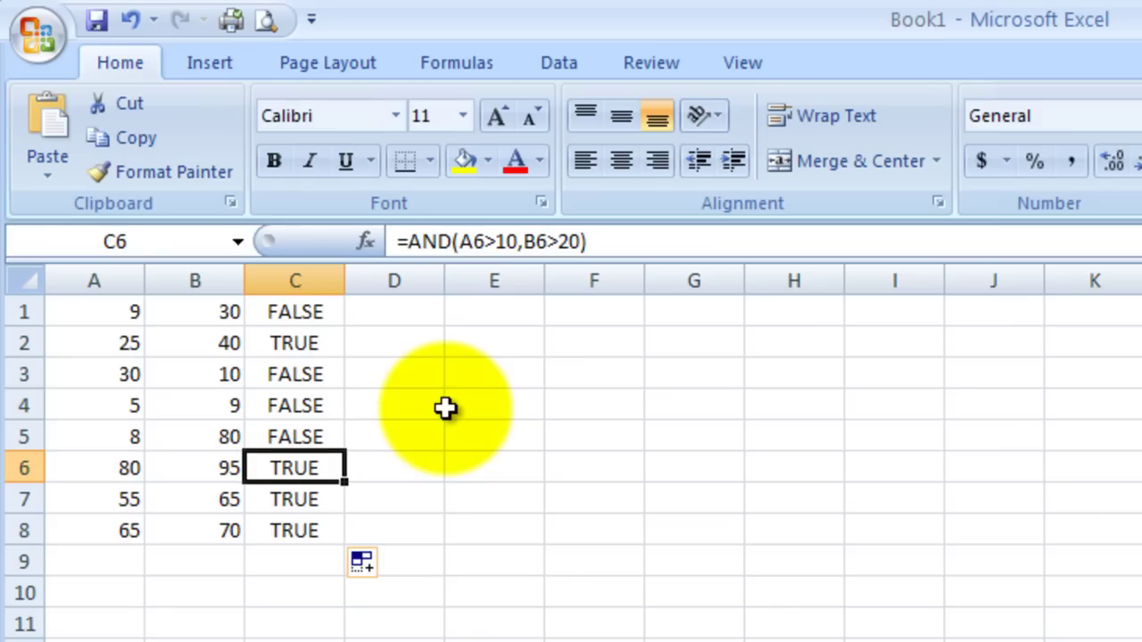
pyautogui.press('Down')
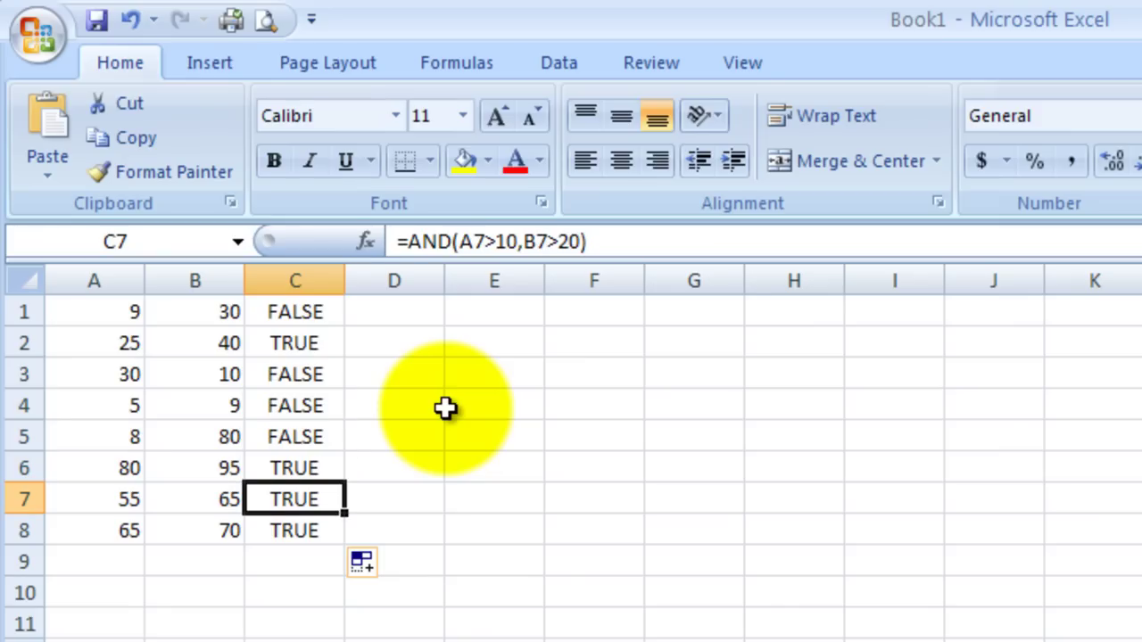
pyautogui.press('Down')
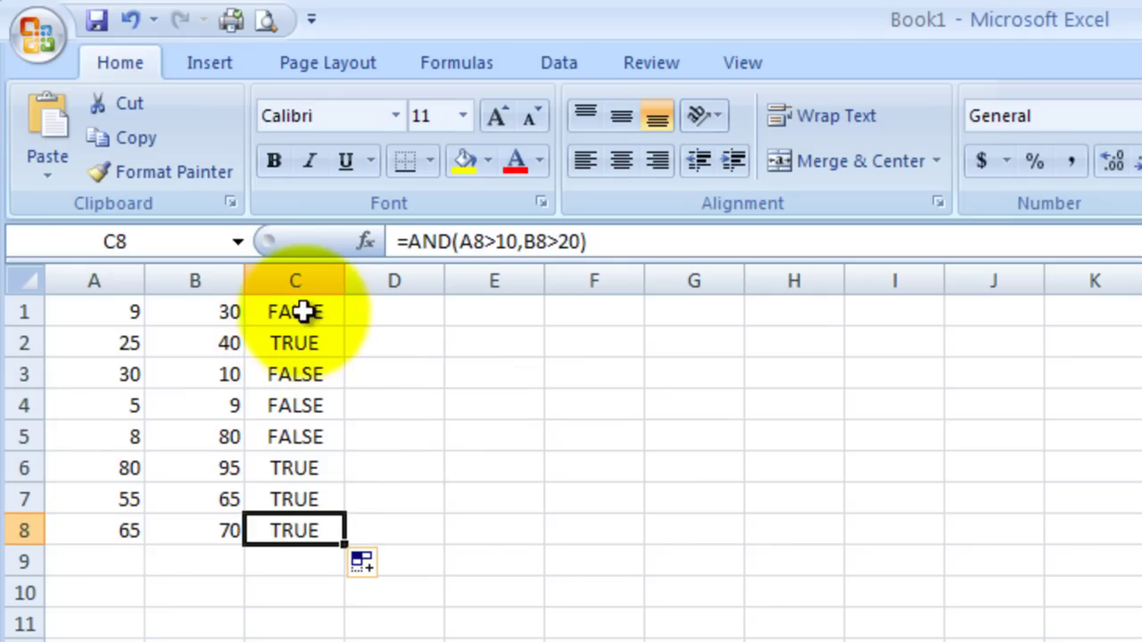
pyautogui.moveTo(304, 312); pyautogui.dragTo(304, 531)
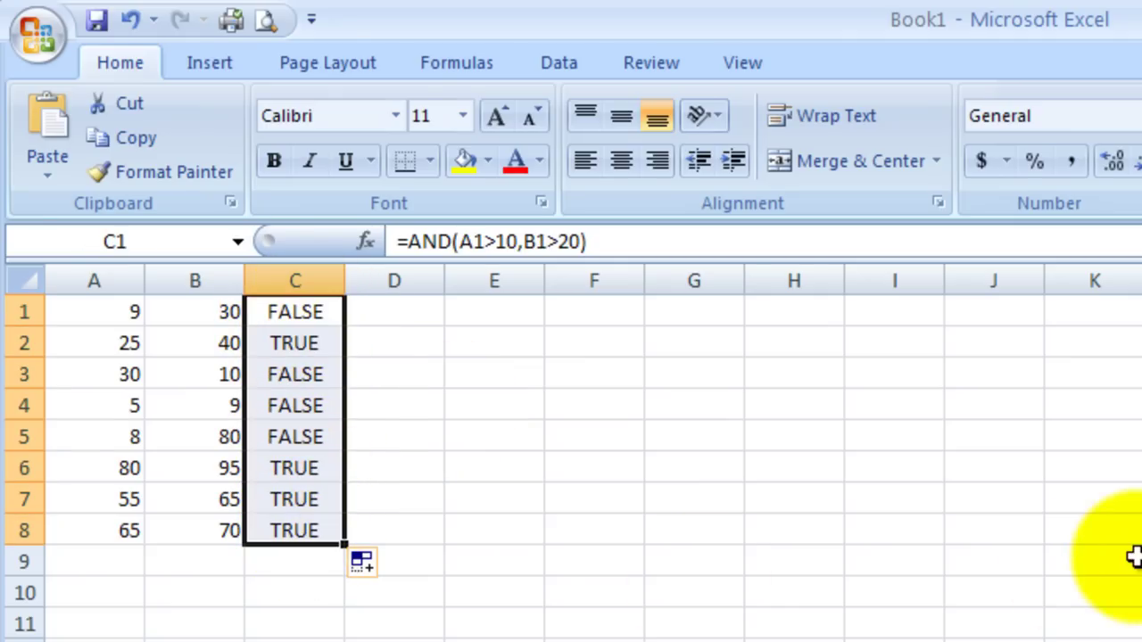
pyautogui.press('Delete')
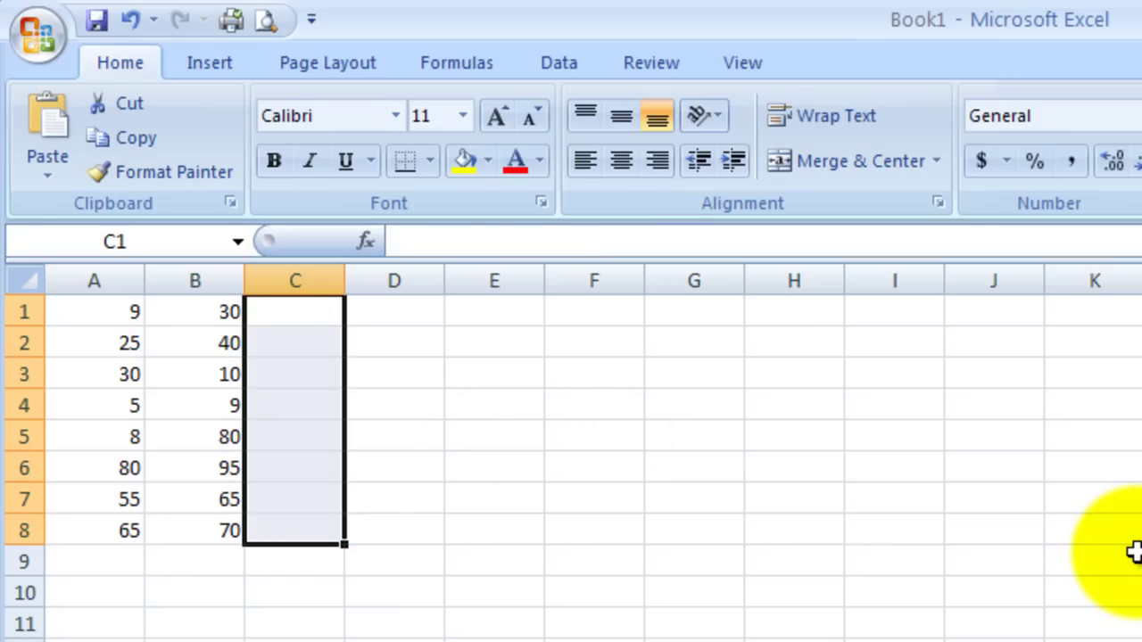
pyautogui.click(531, 348)
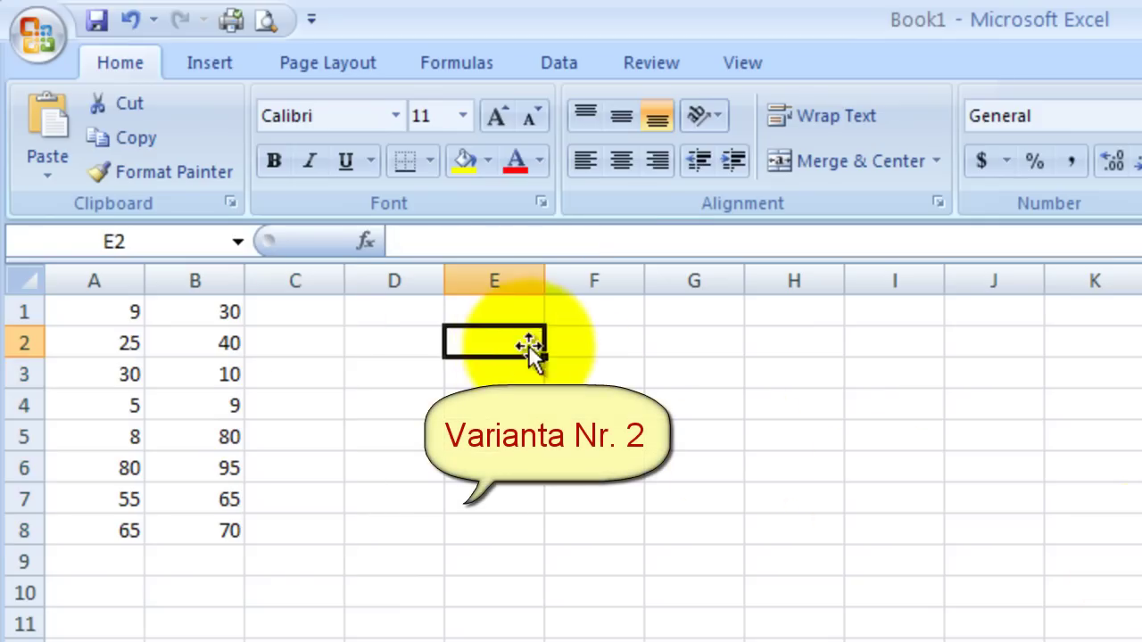
pyautogui.click(295, 314)
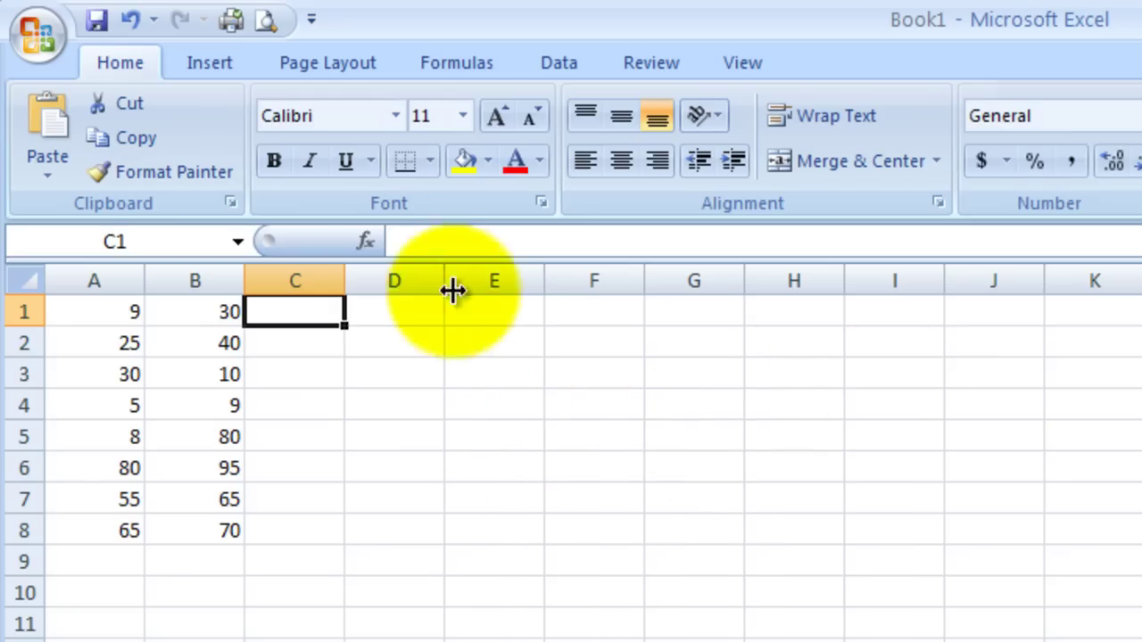
# Choose the AND function from the Logical category in Insert Function for C1.
pyautogui.click(365, 241)
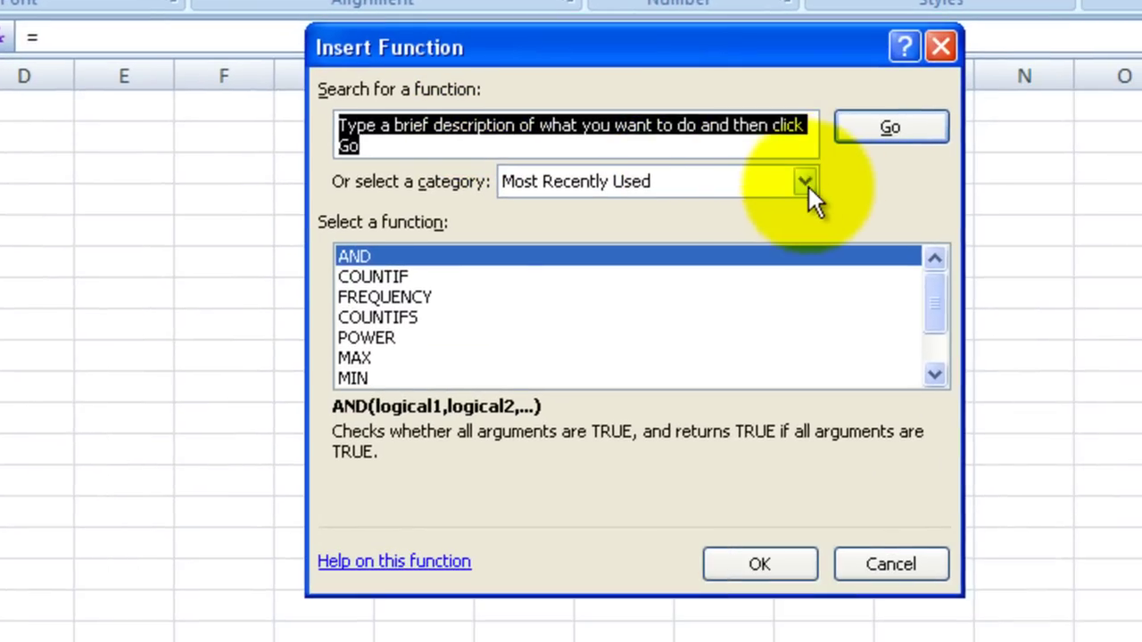
pyautogui.click(806, 182)
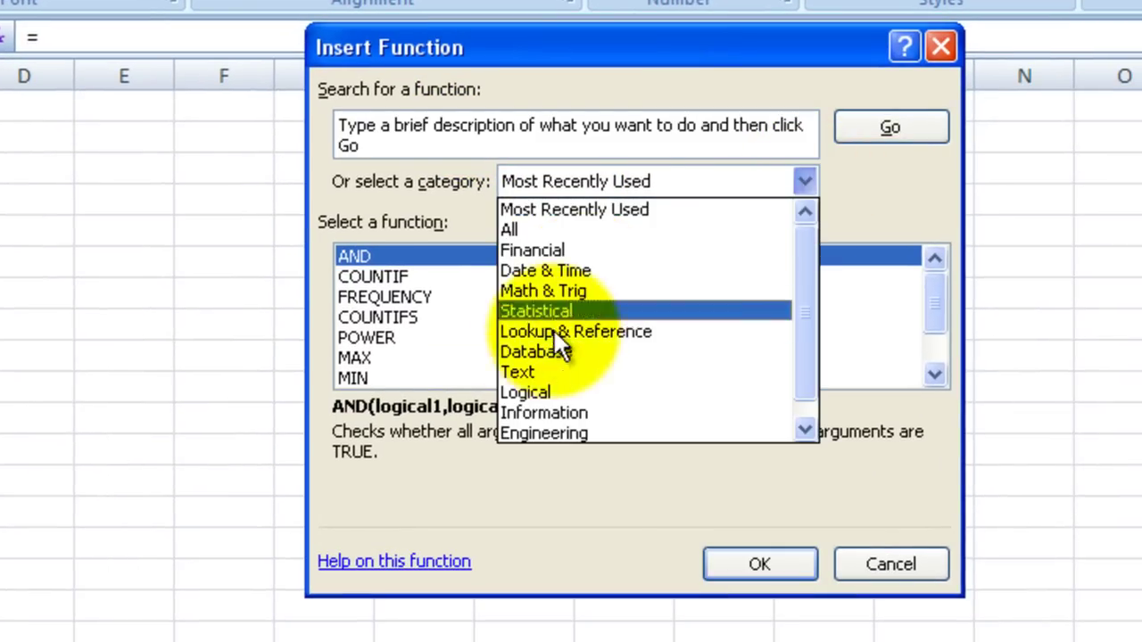
pyautogui.click(535, 390)
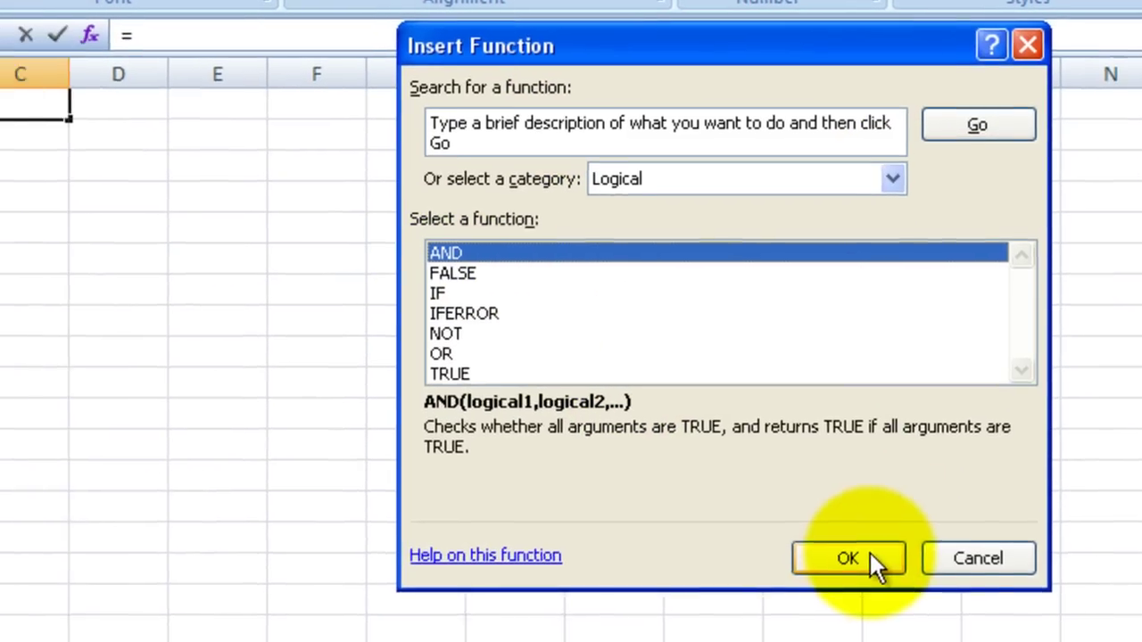
pyautogui.click(767, 564)
# Set Logical1 to A1>10 and Logical2 to B1>20 and confirm, giving FALSE.
pyautogui.click(100, 99)
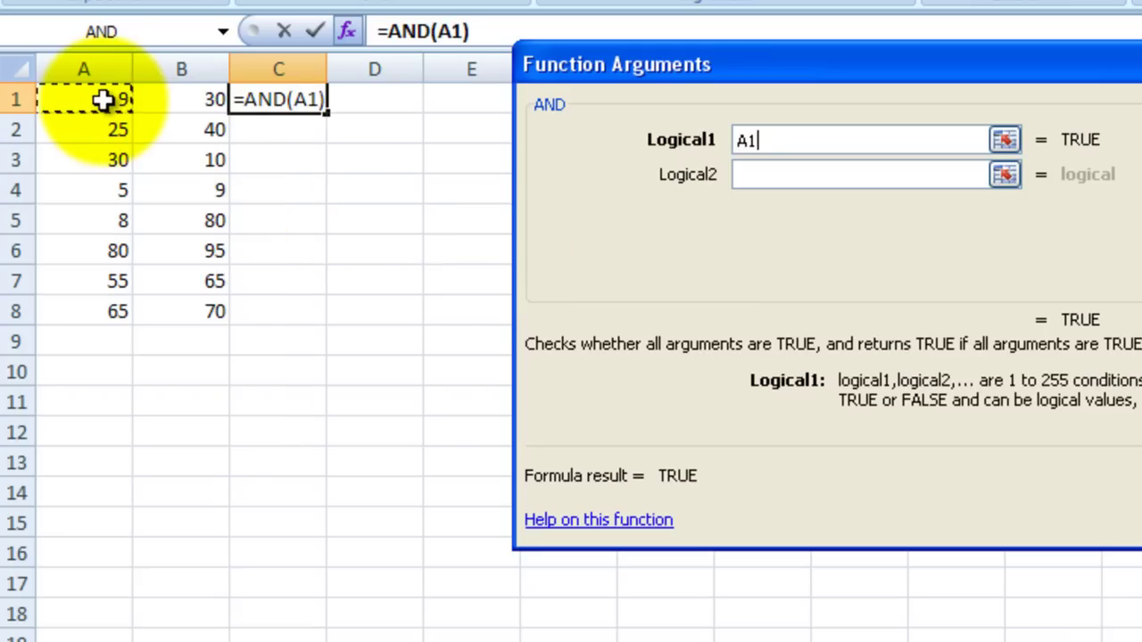
pyautogui.write('>')
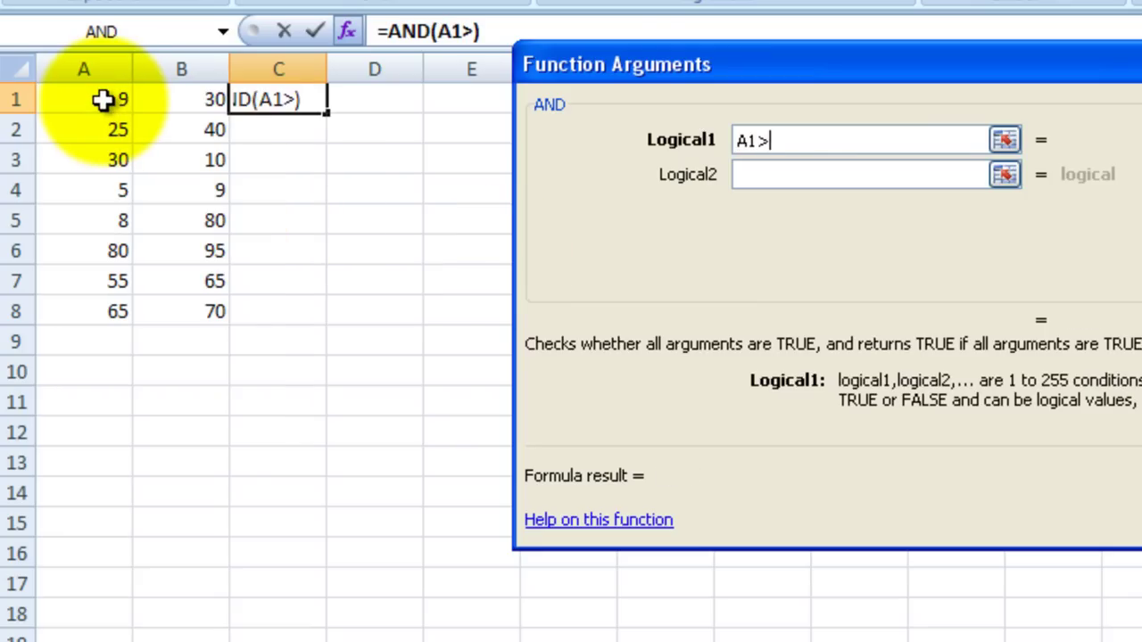
pyautogui.write('10')
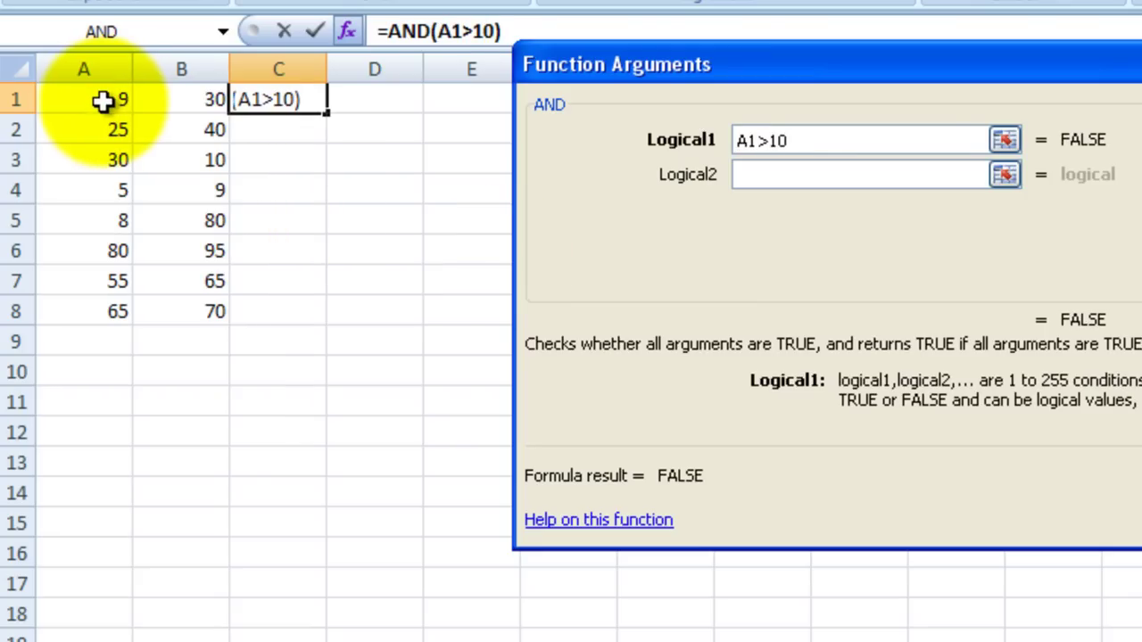
pyautogui.click(786, 175)
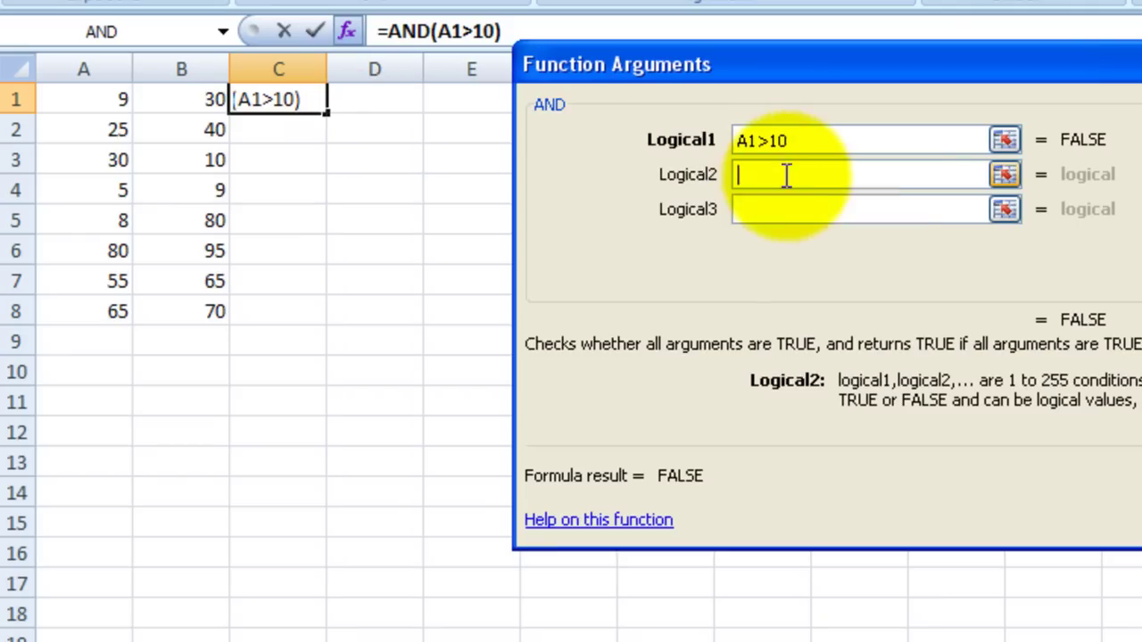
pyautogui.click(170, 101)
pyautogui.write('>')
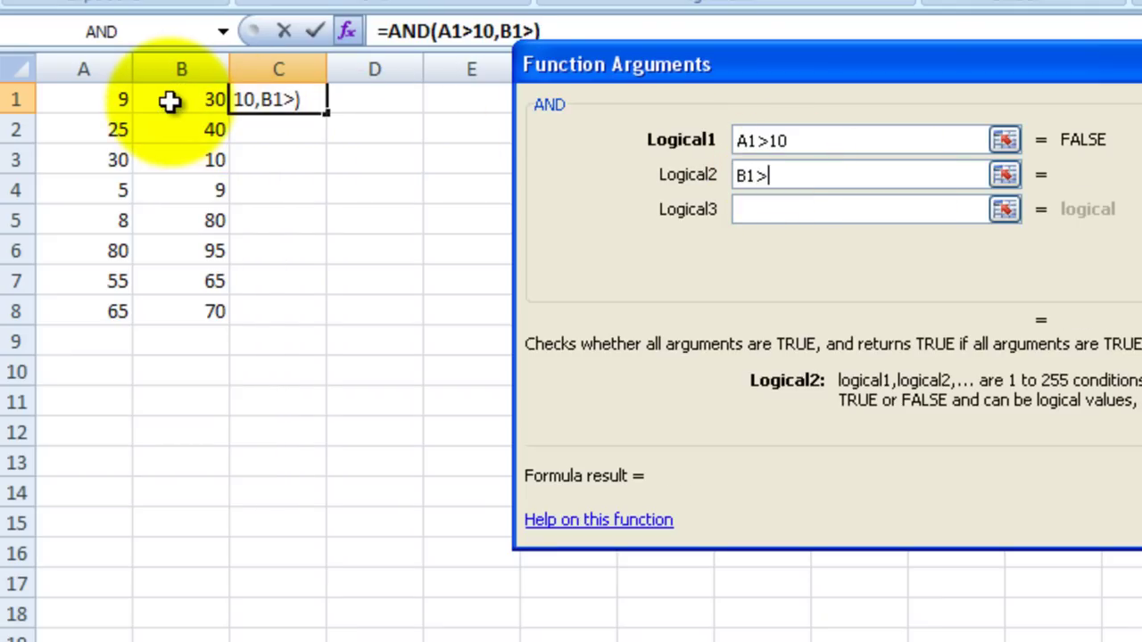
pyautogui.write('20')
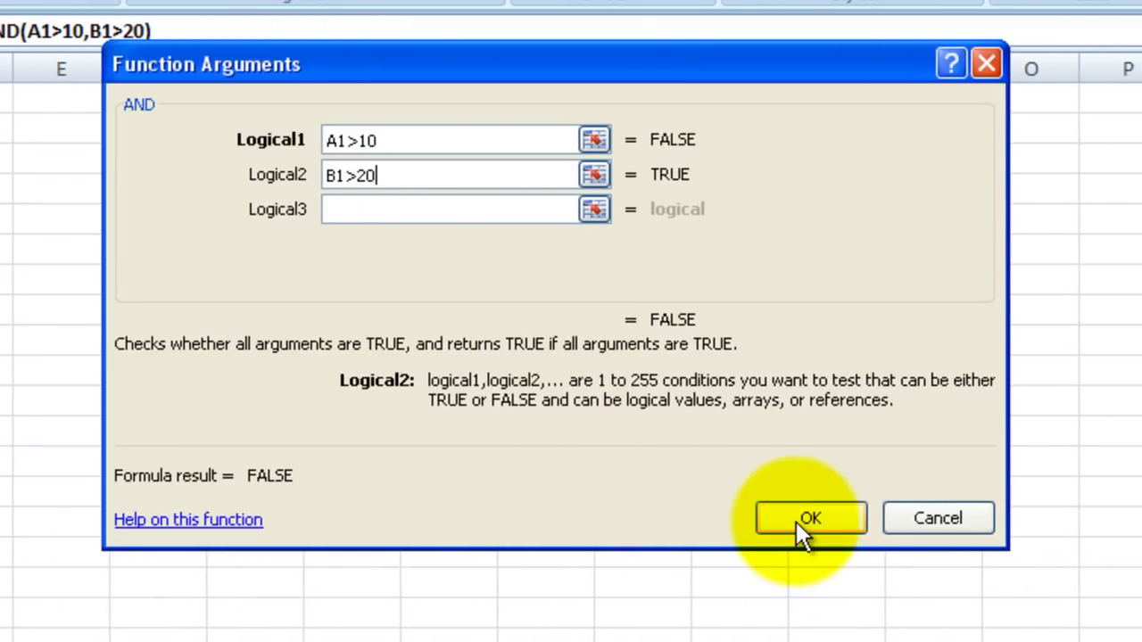
pyautogui.click(802, 519)
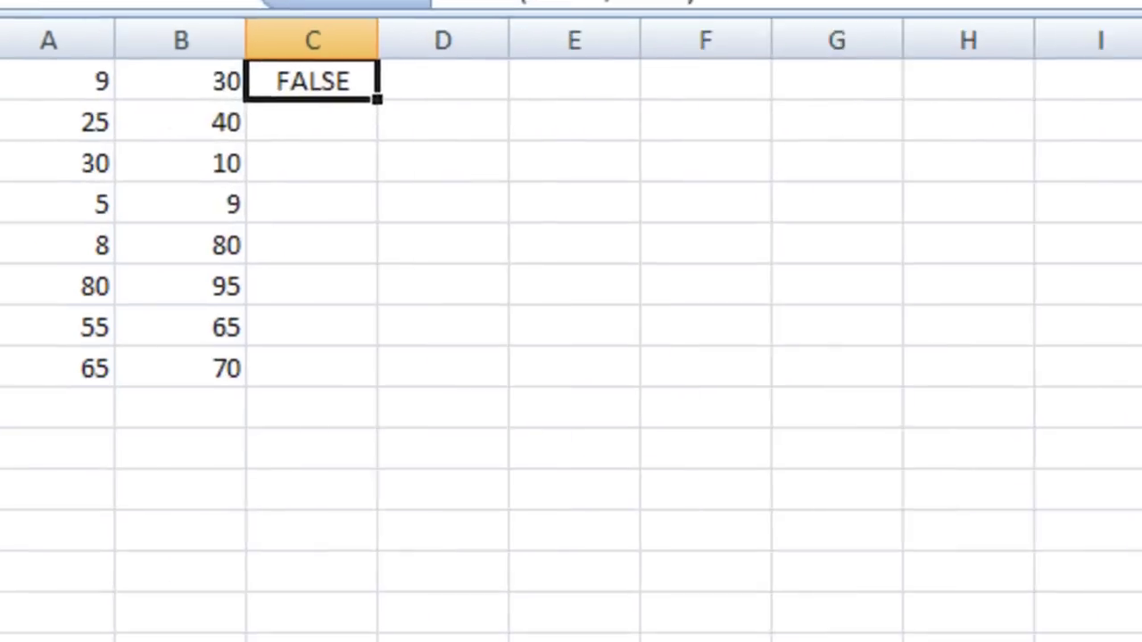
pyautogui.moveTo(482, 100); pyautogui.dragTo(451, 401)
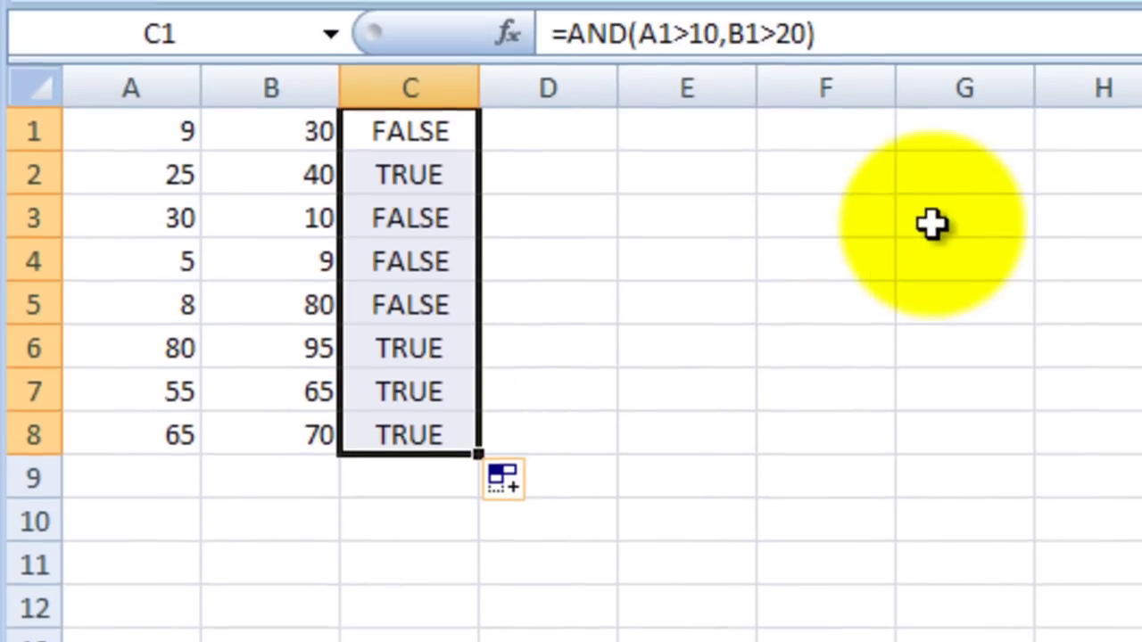
pyautogui.click(606, 155)
pyautogui.click(390, 152)
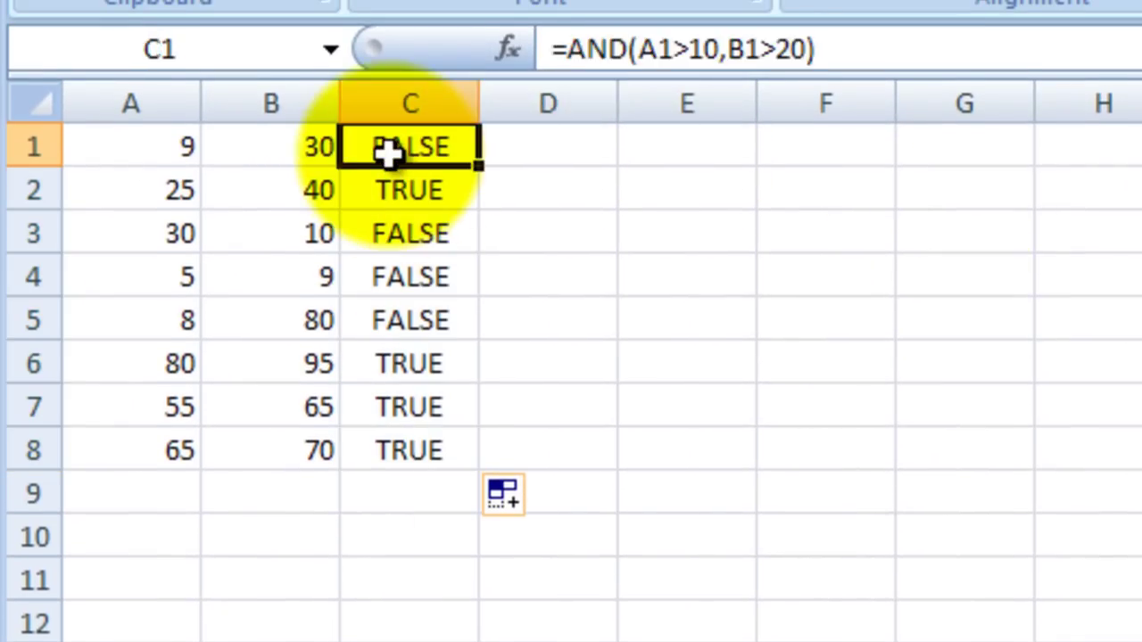
pyautogui.press('Down')
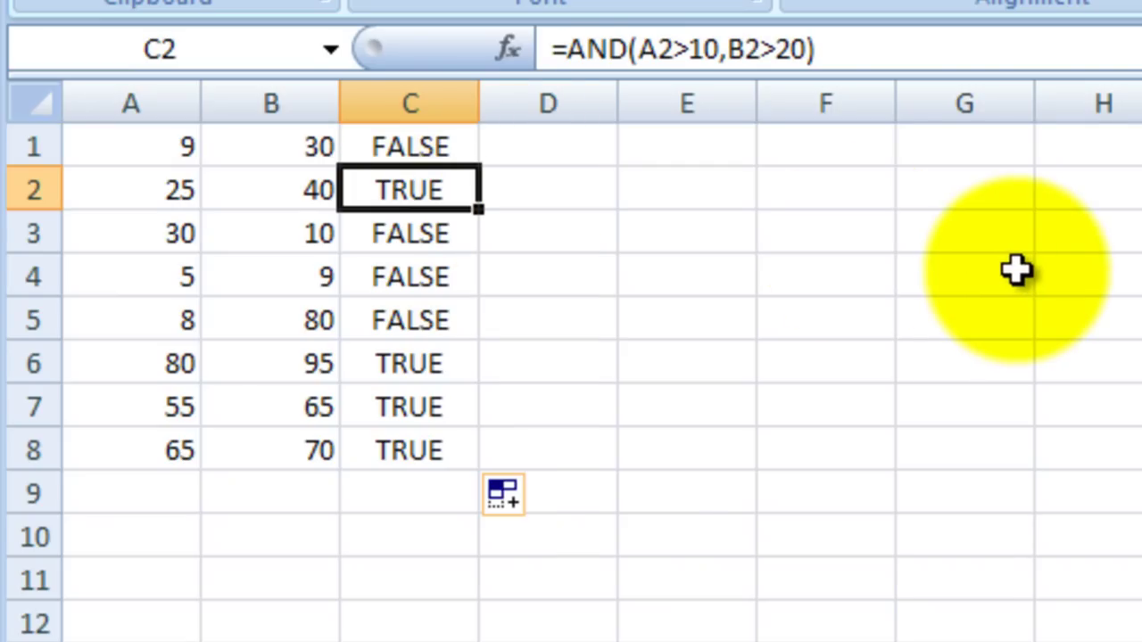
pyautogui.press('Down')
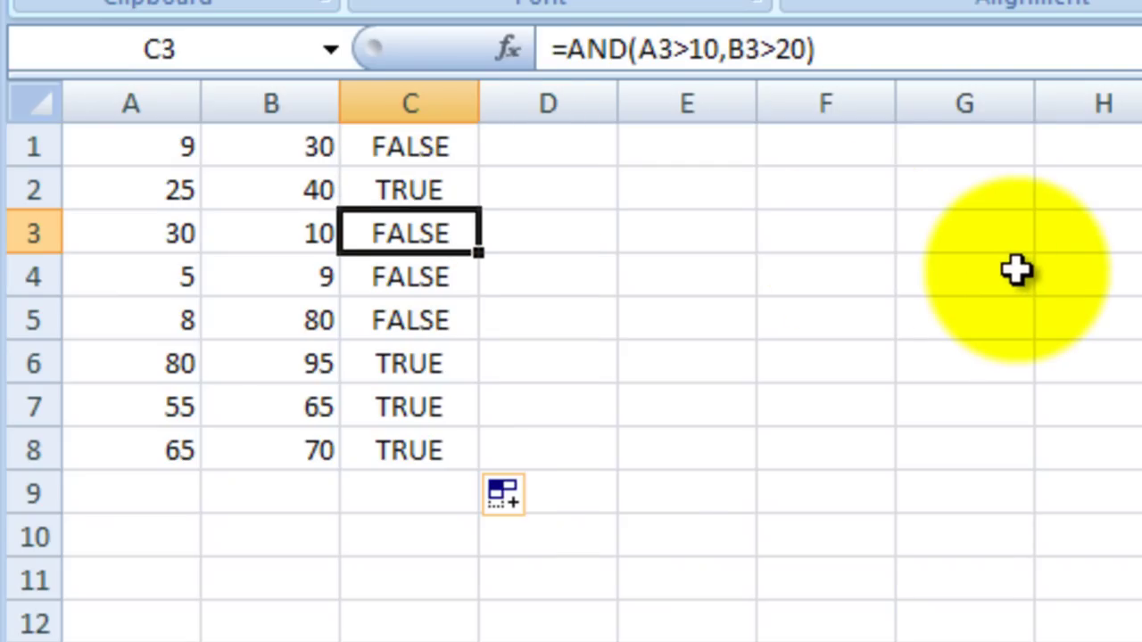
pyautogui.press('Down')
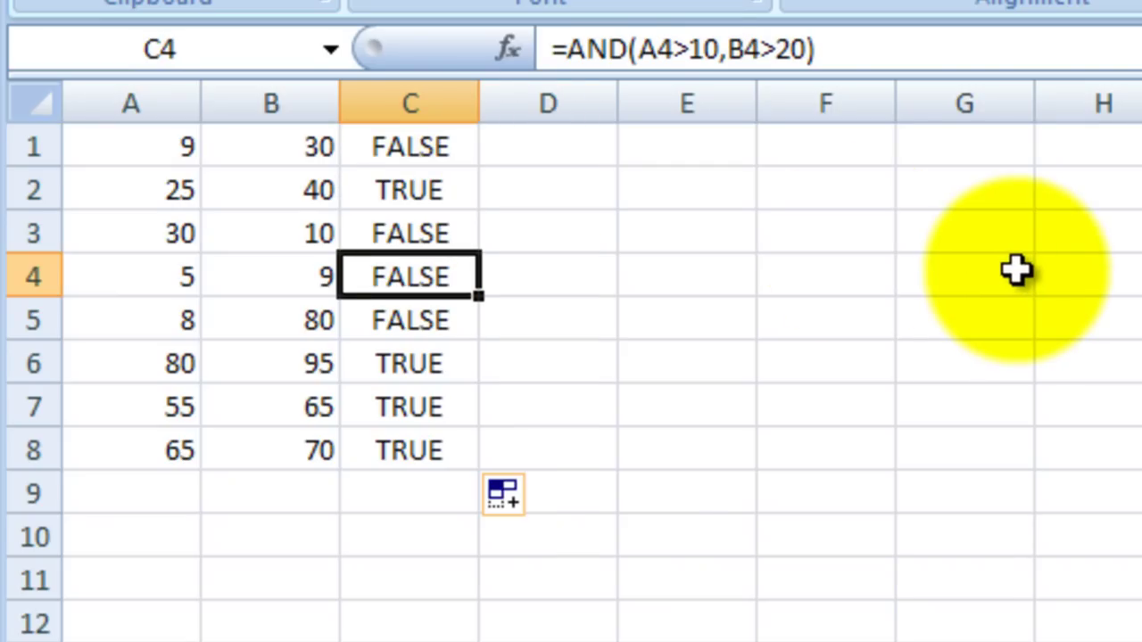
pyautogui.press('Down')
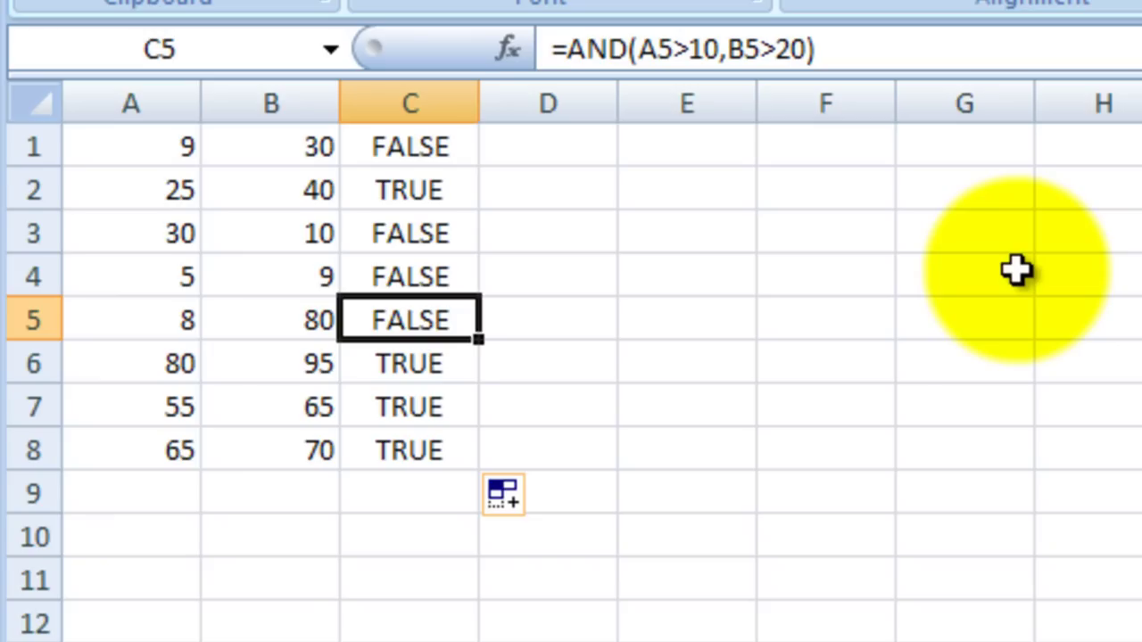
pyautogui.press('Down')
pyautogui.press('Down')
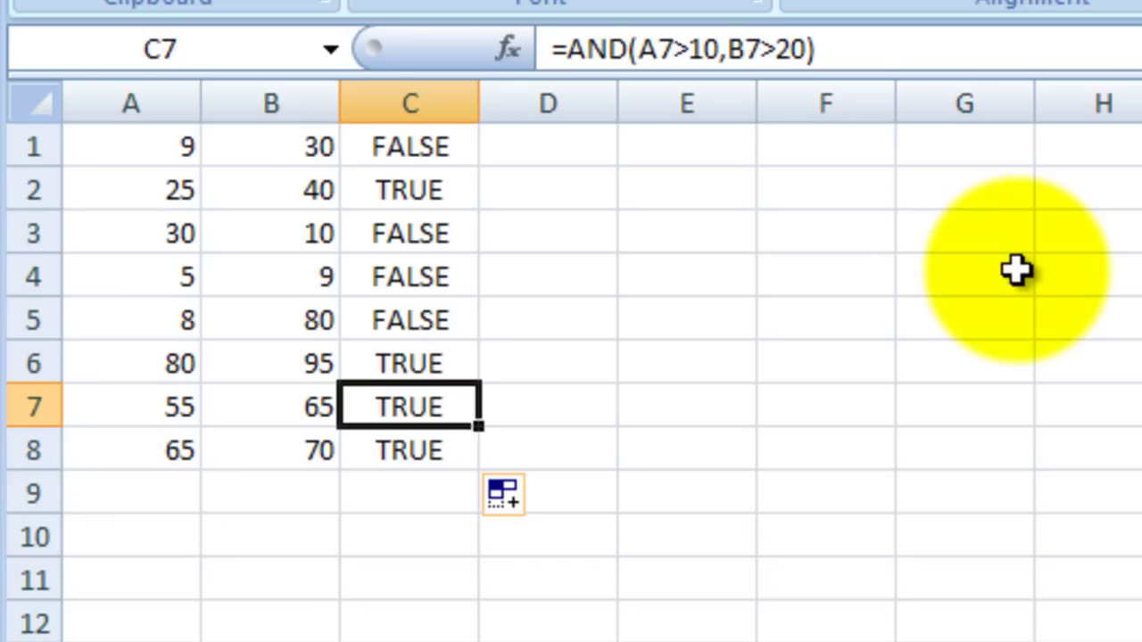
pyautogui.press('Down')
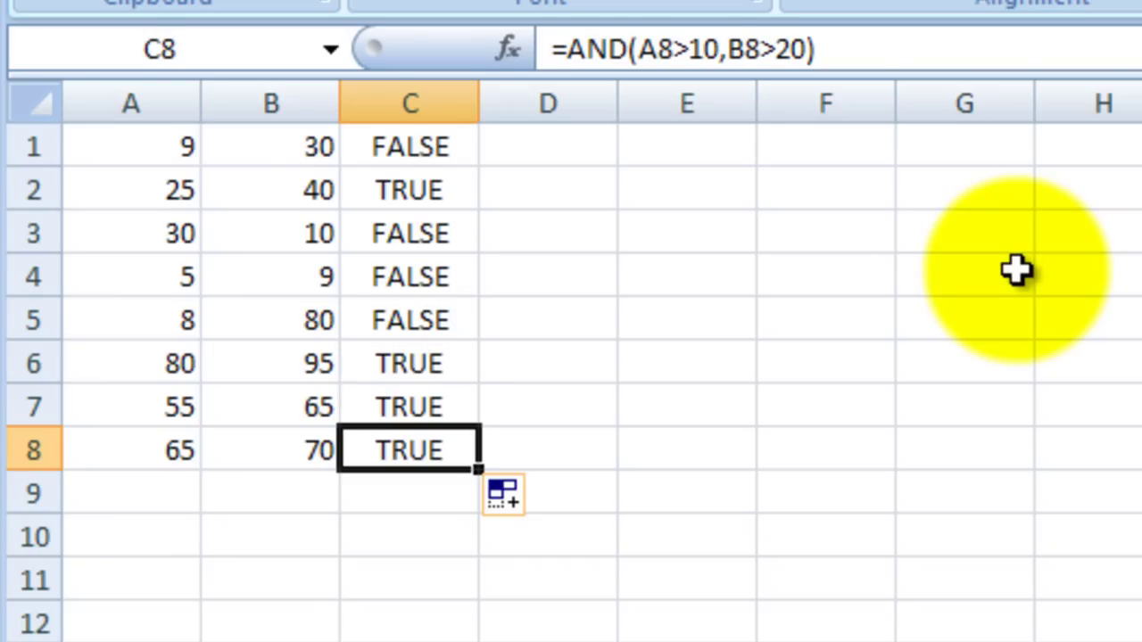
pyautogui.moveTo(412, 147); pyautogui.dragTo(401, 442)
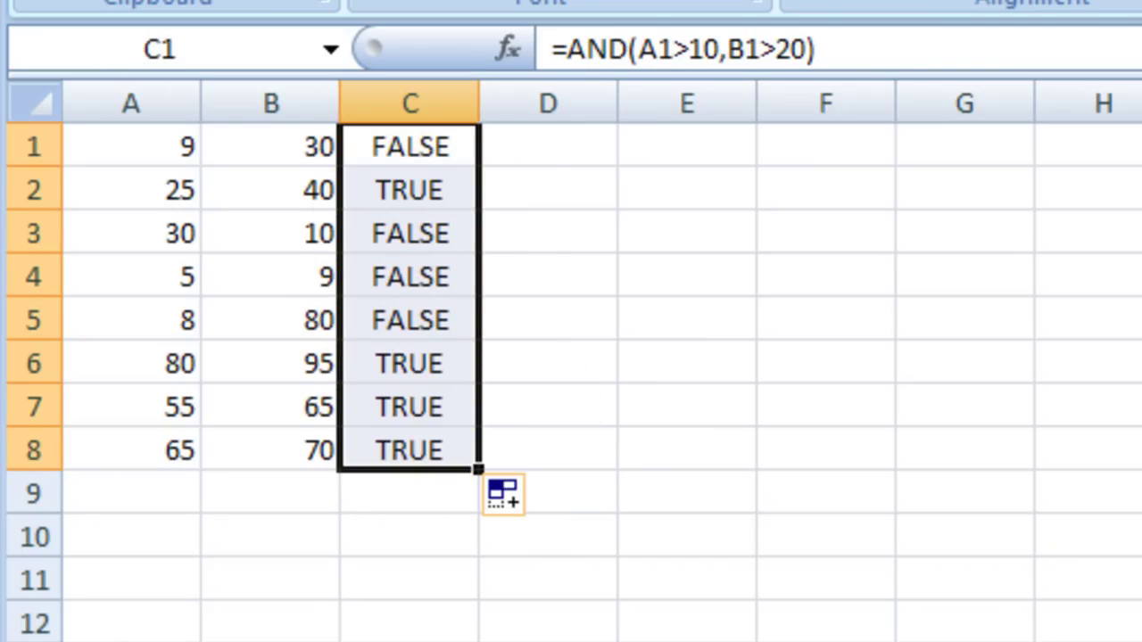
# Delete the AND results from C1:C8, then reselect the empty C1:C8 range.
pyautogui.press('Delete')
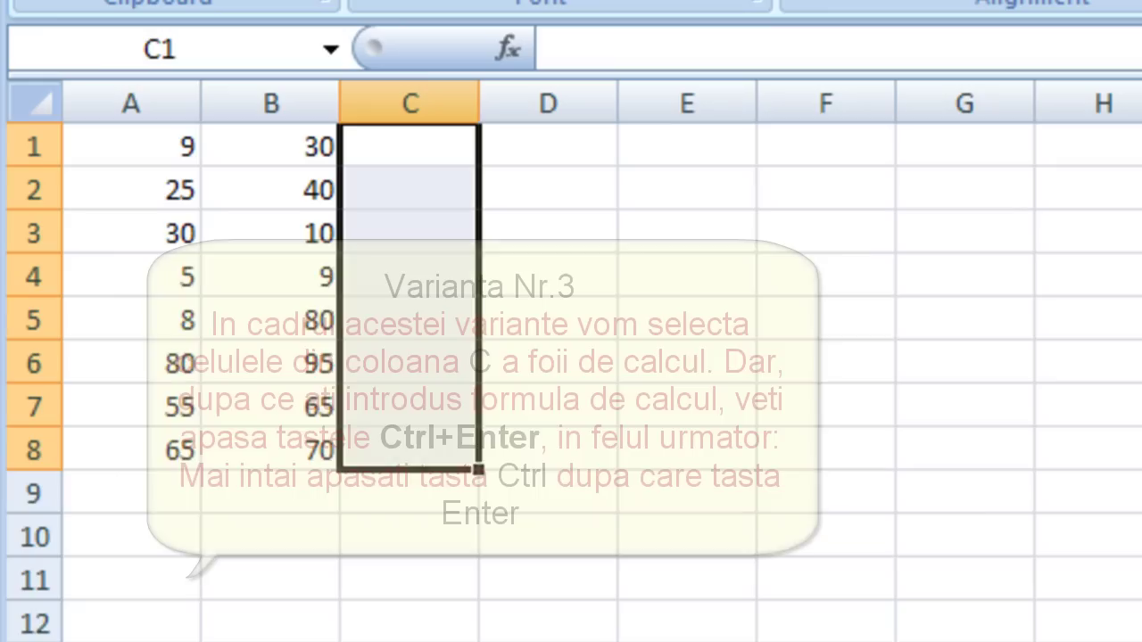
pyautogui.click(737, 232)
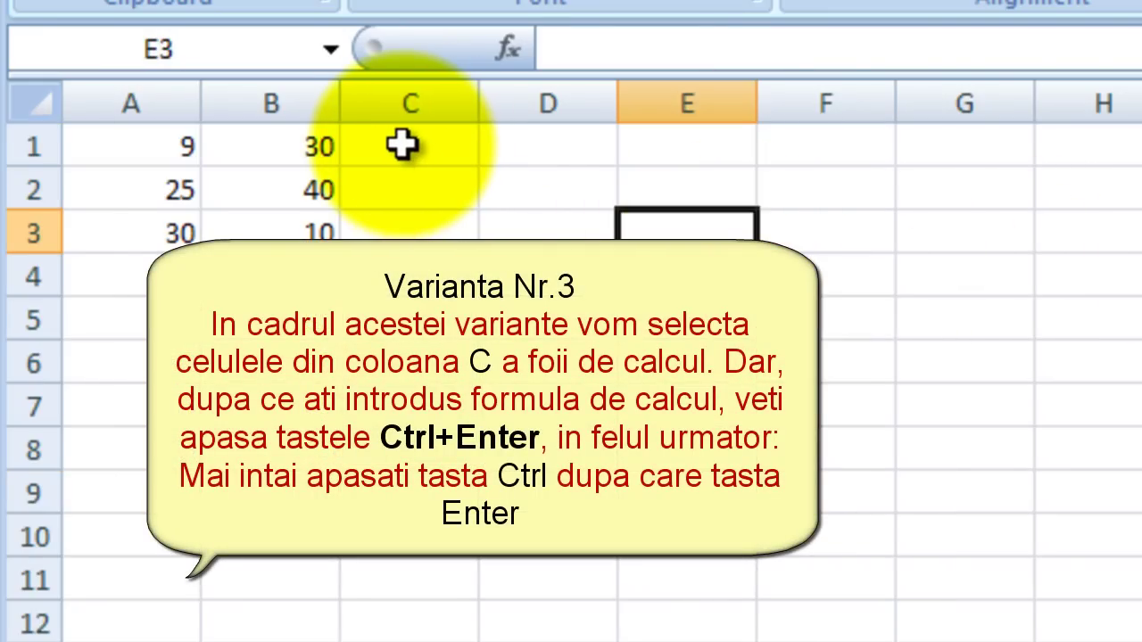
pyautogui.moveTo(401, 145); pyautogui.dragTo(399, 446)
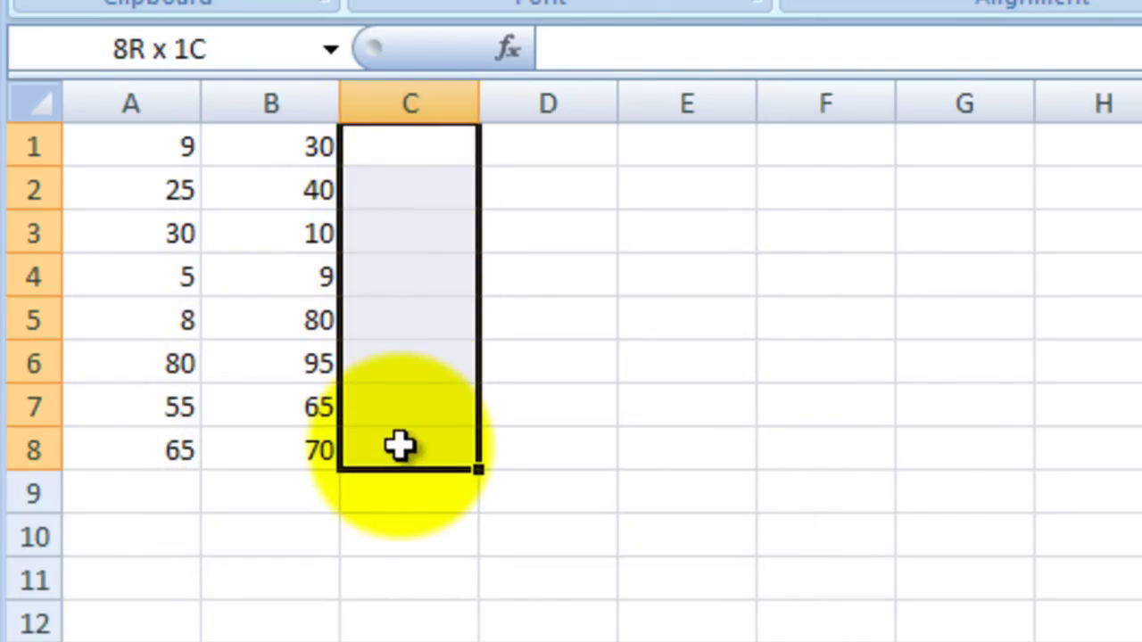
# Type =AND(A1>10,B1>20) and commit it to all of C1:C8 with Ctrl+Enter.
pyautogui.click(560, 40)
pyautogui.write('=AND')
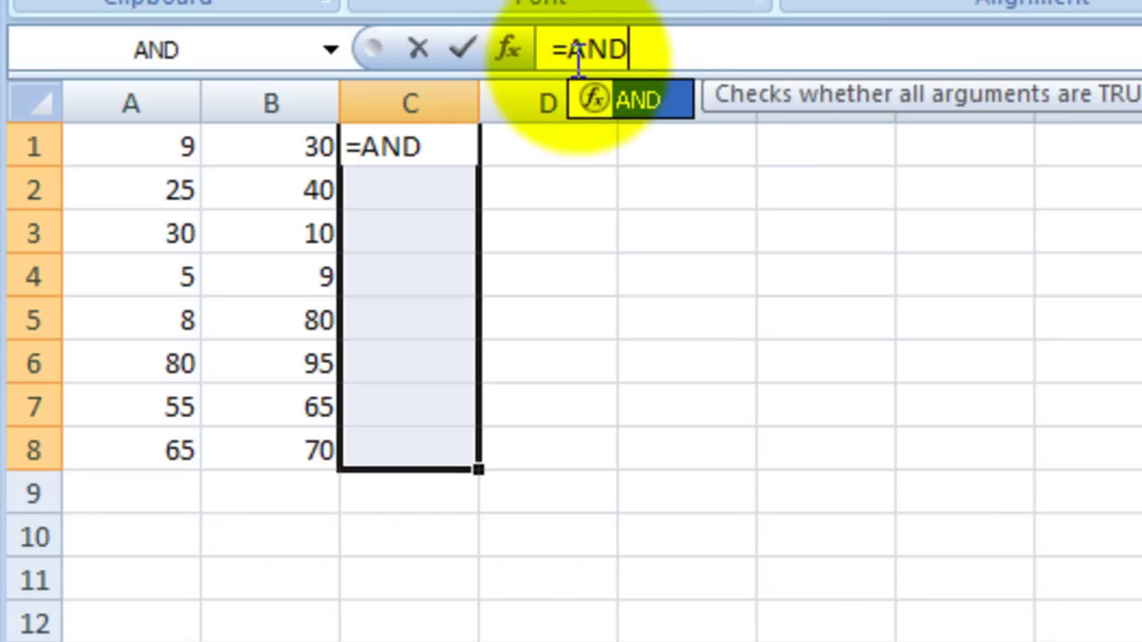
pyautogui.write('(')
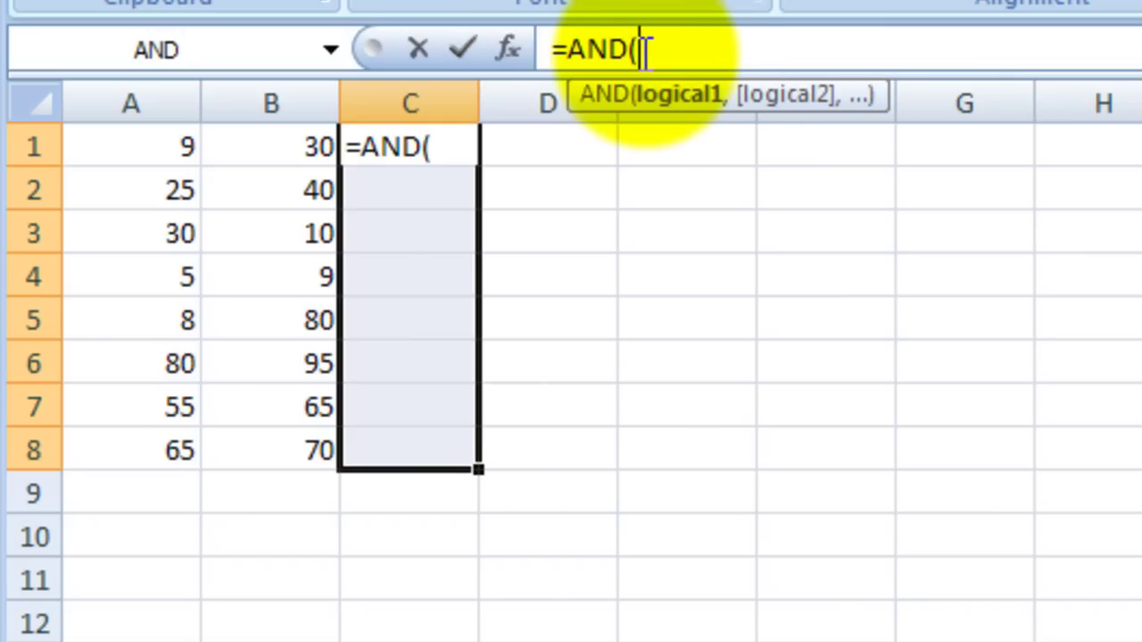
pyautogui.click(158, 146)
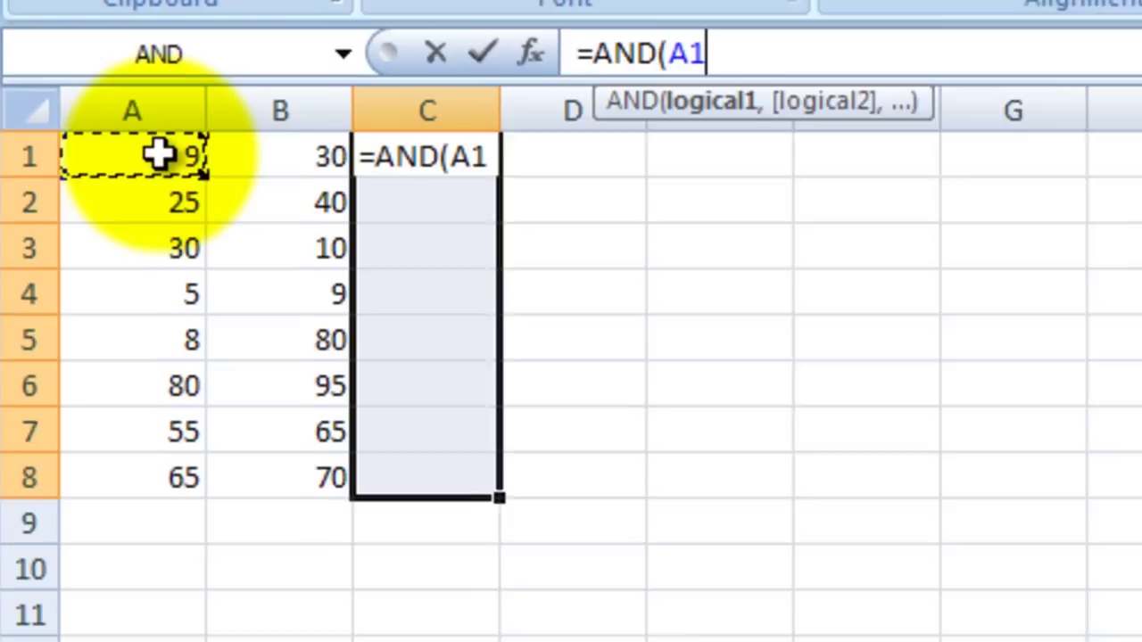
pyautogui.write('>10')
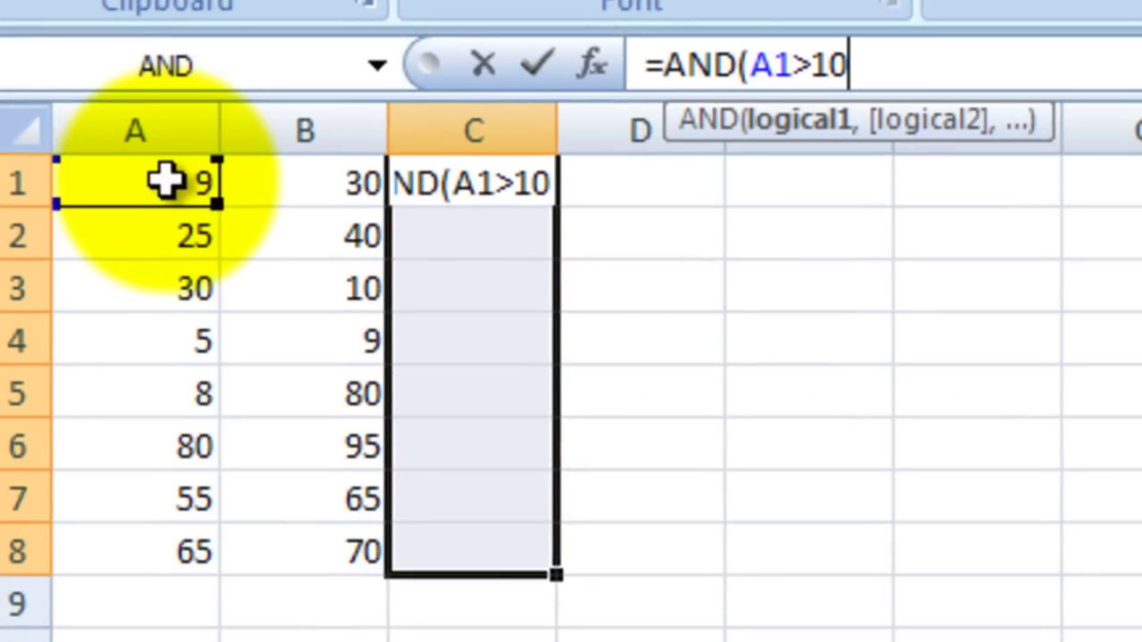
pyautogui.write(',')
pyautogui.click(330, 195)
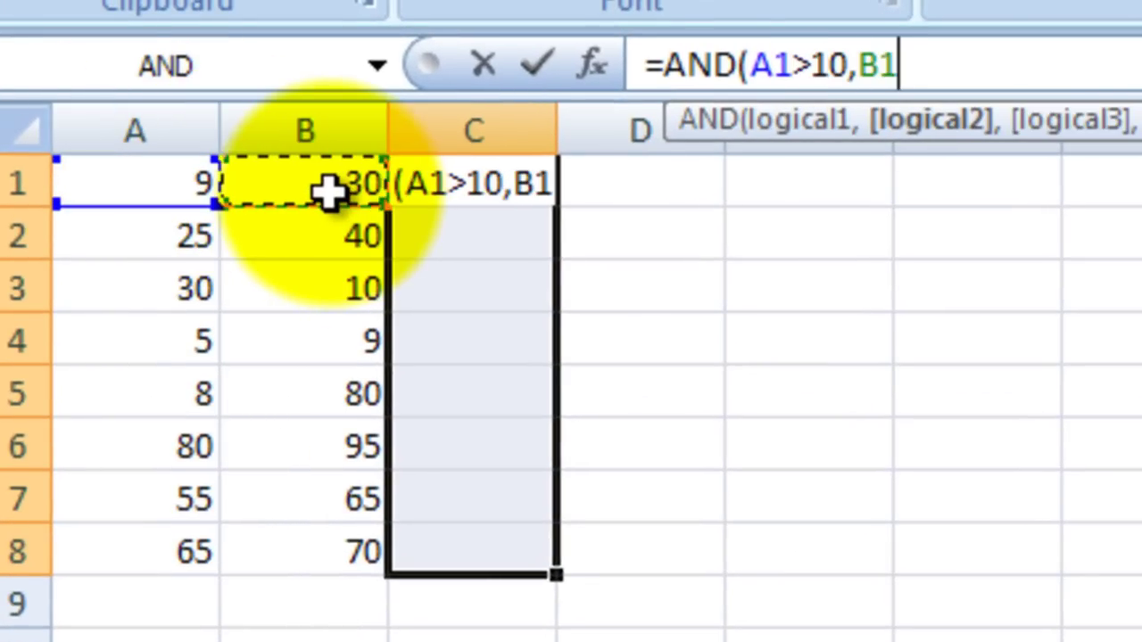
pyautogui.write('>')
pyautogui.write('20')
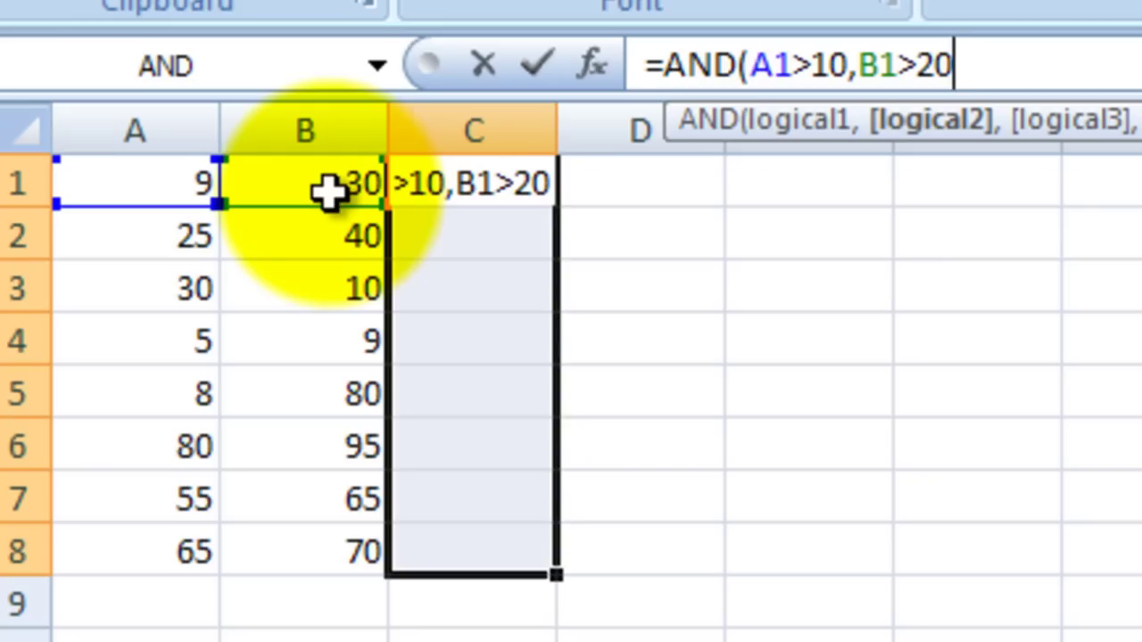
pyautogui.write(')')
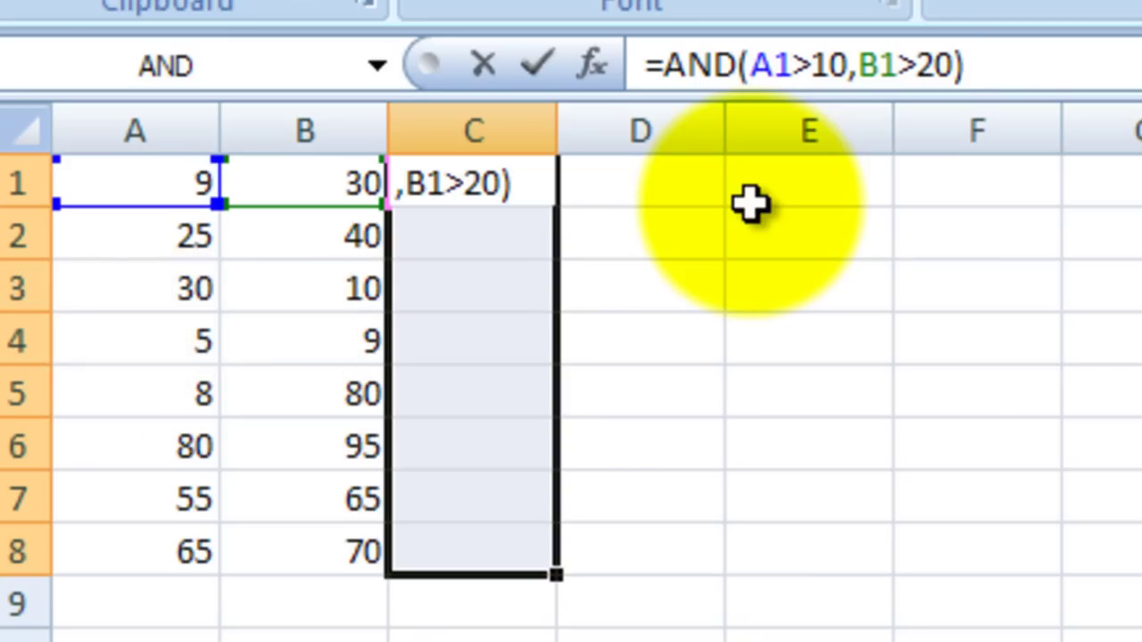
pyautogui.hotkey('ctrl', 'Return')
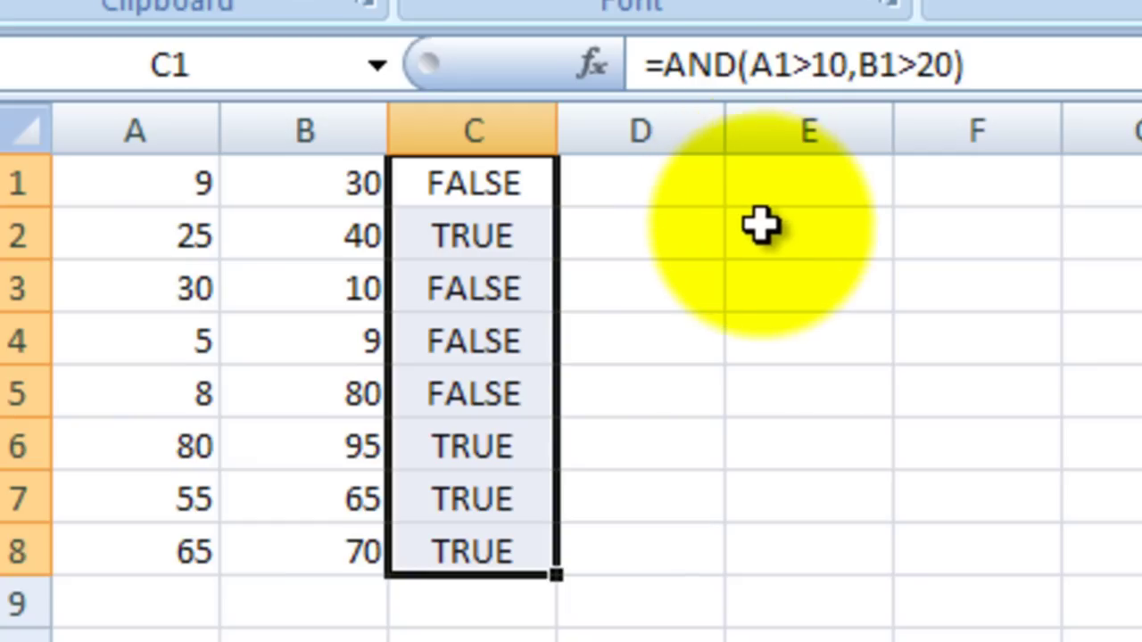
pyautogui.click(480, 185)
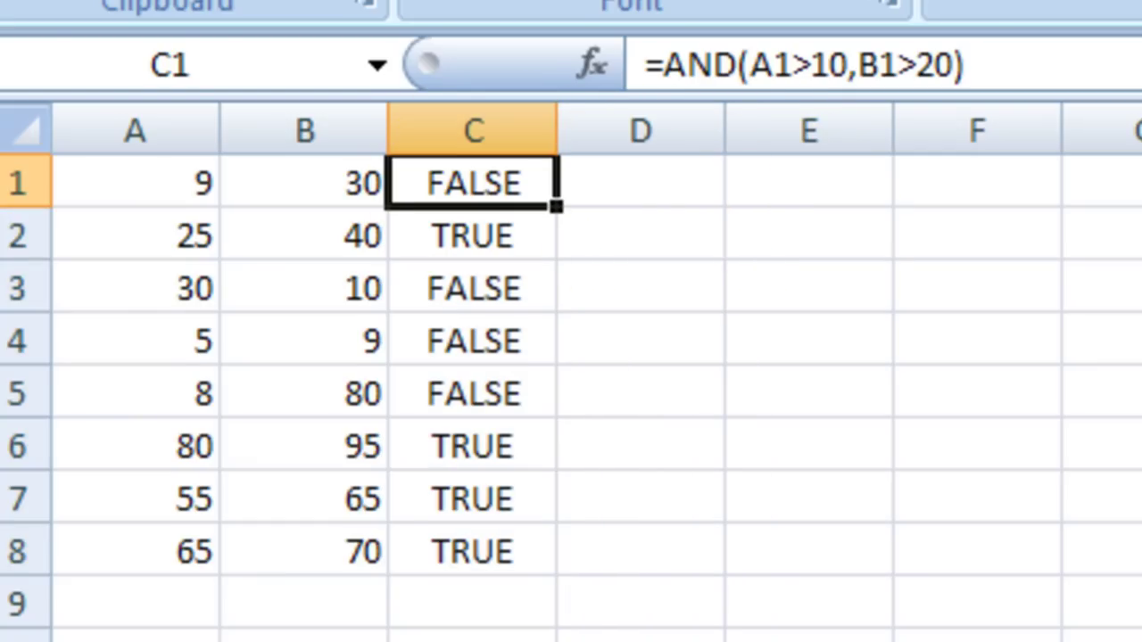
pyautogui.click(473, 234)
pyautogui.click(472, 287)
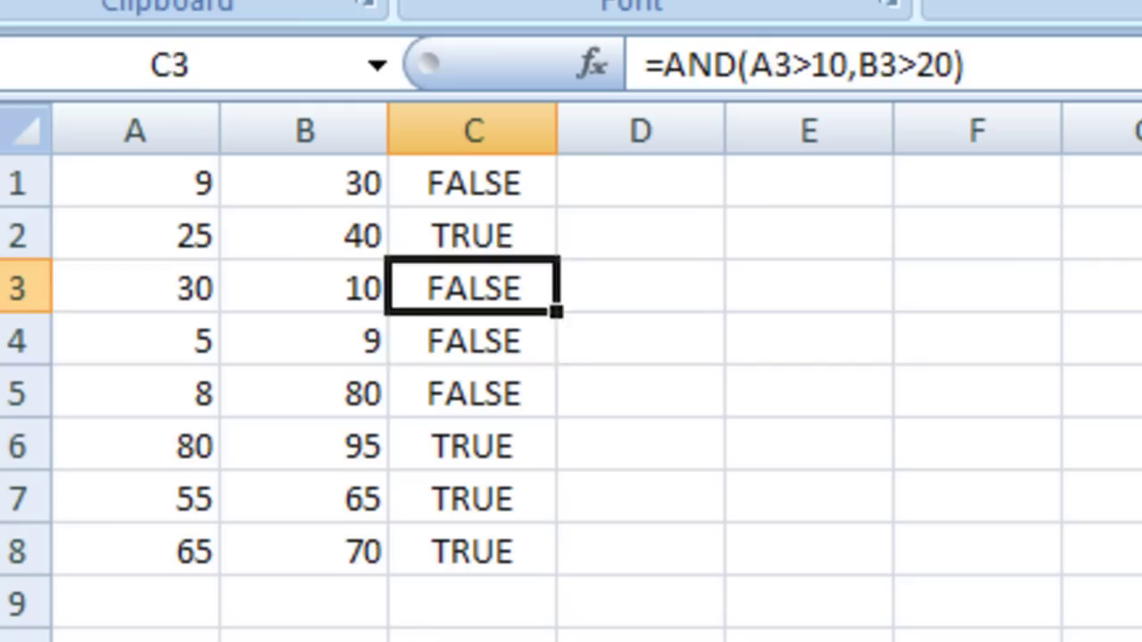
pyautogui.click(473, 340)
pyautogui.click(473, 393)
pyautogui.click(473, 445)
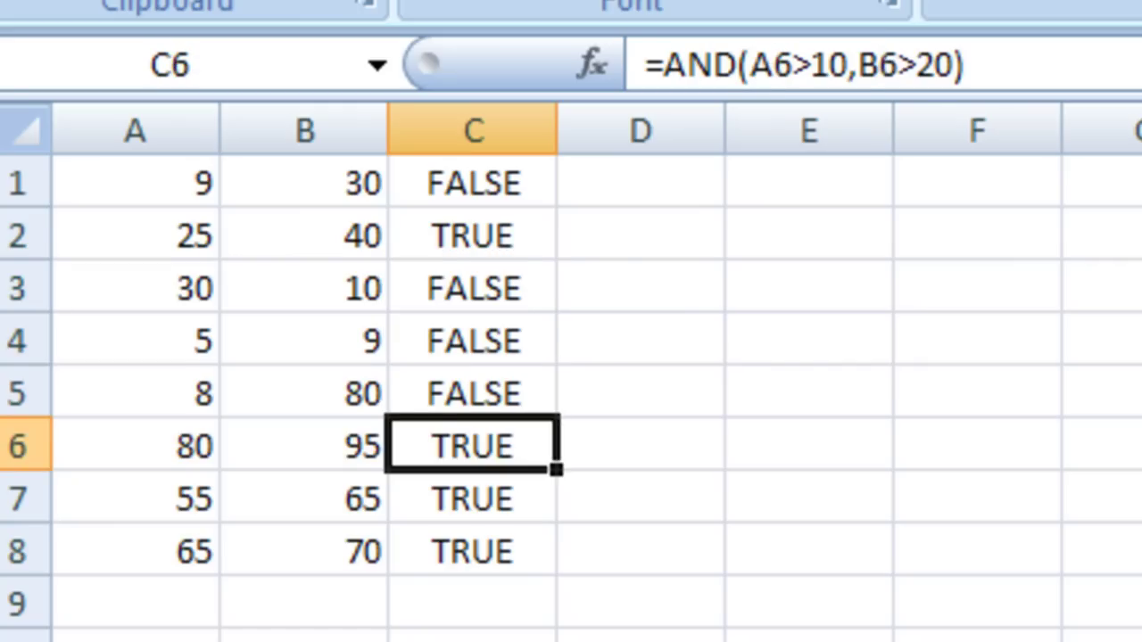
pyautogui.click(473, 498)
pyautogui.click(473, 551)
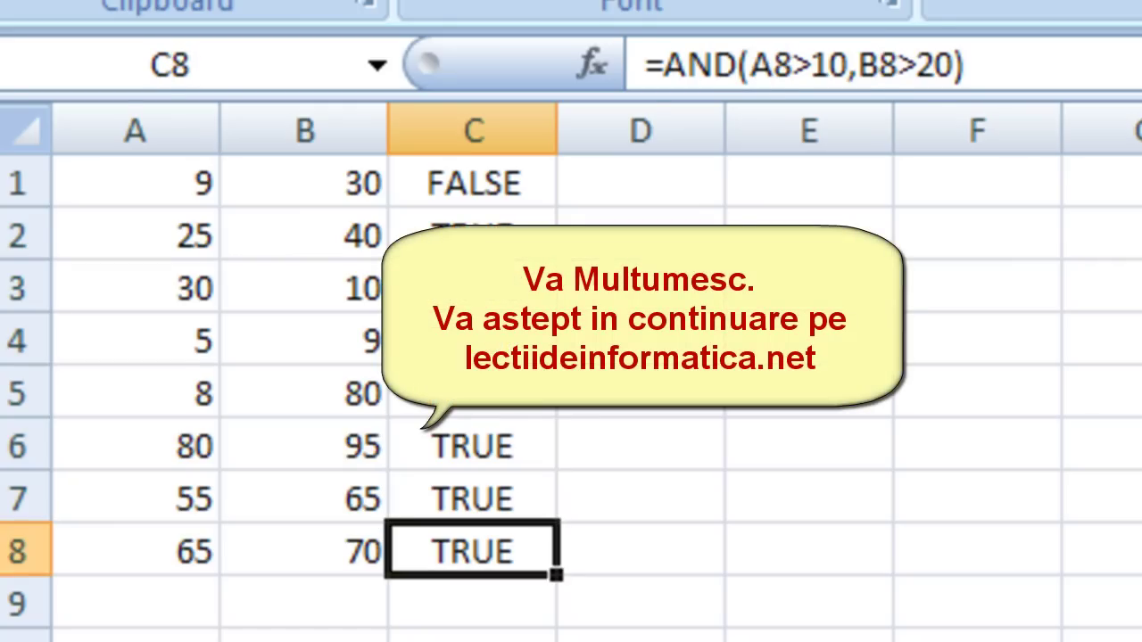